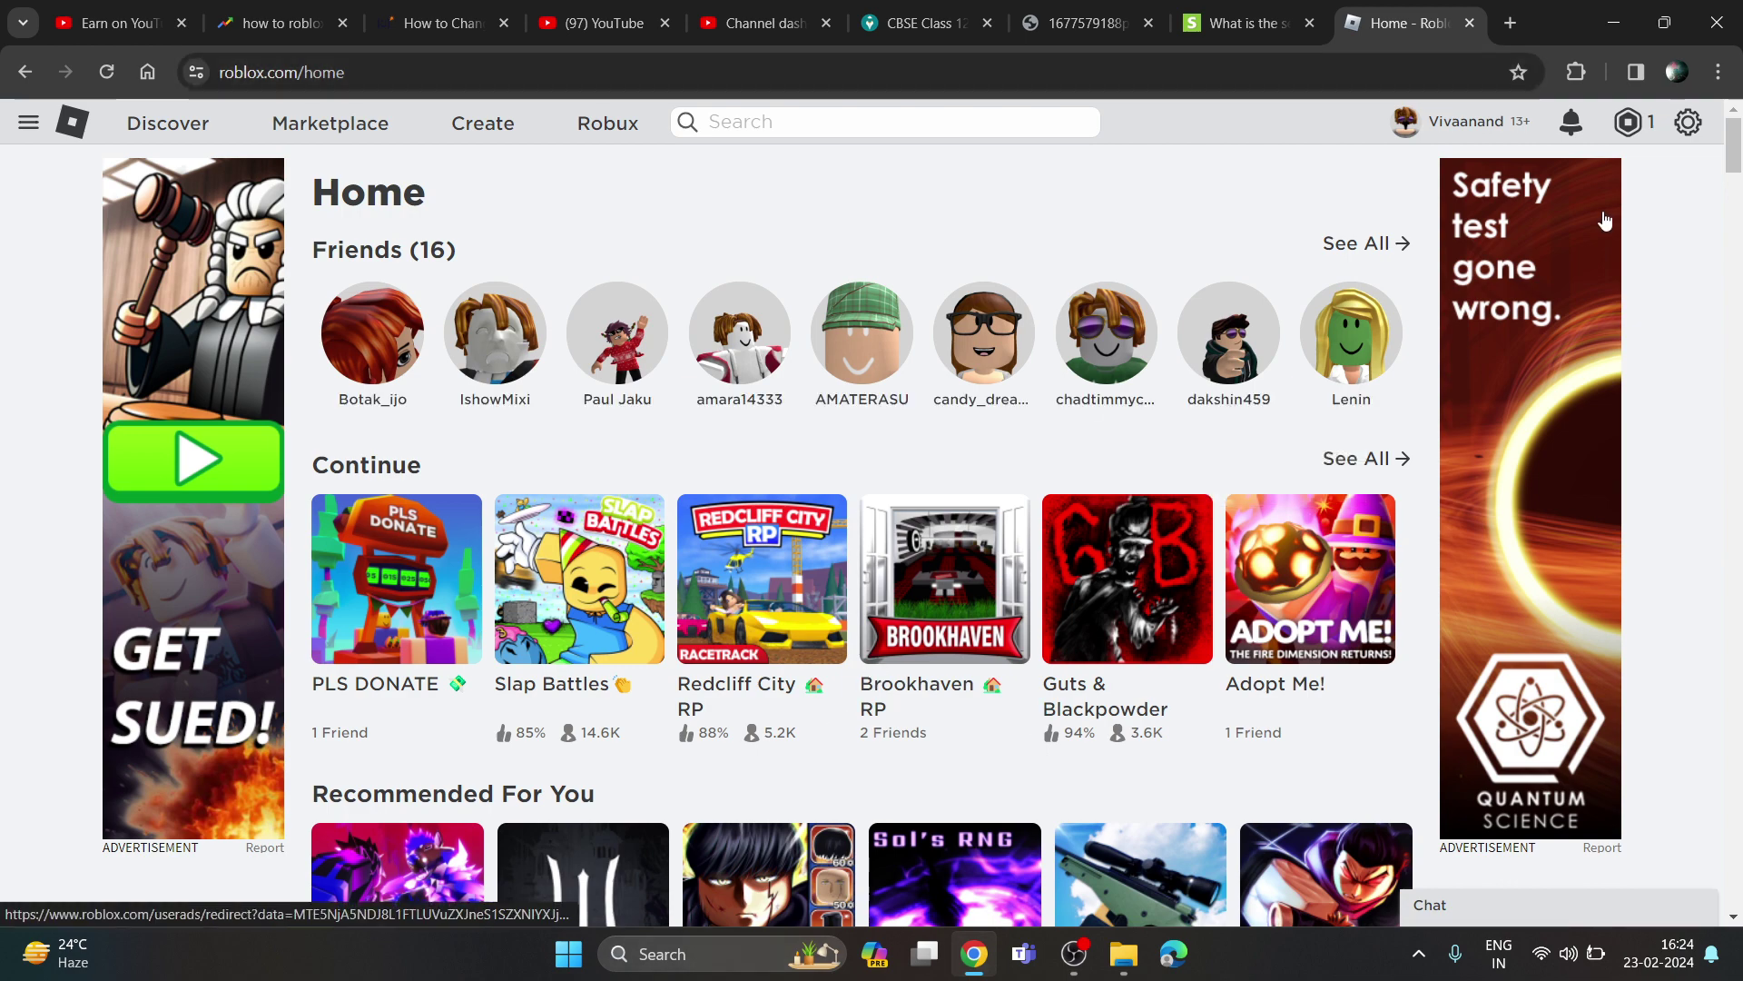
pyautogui.moveTo(1735, 143); pyautogui.dragTo(1735, 205)
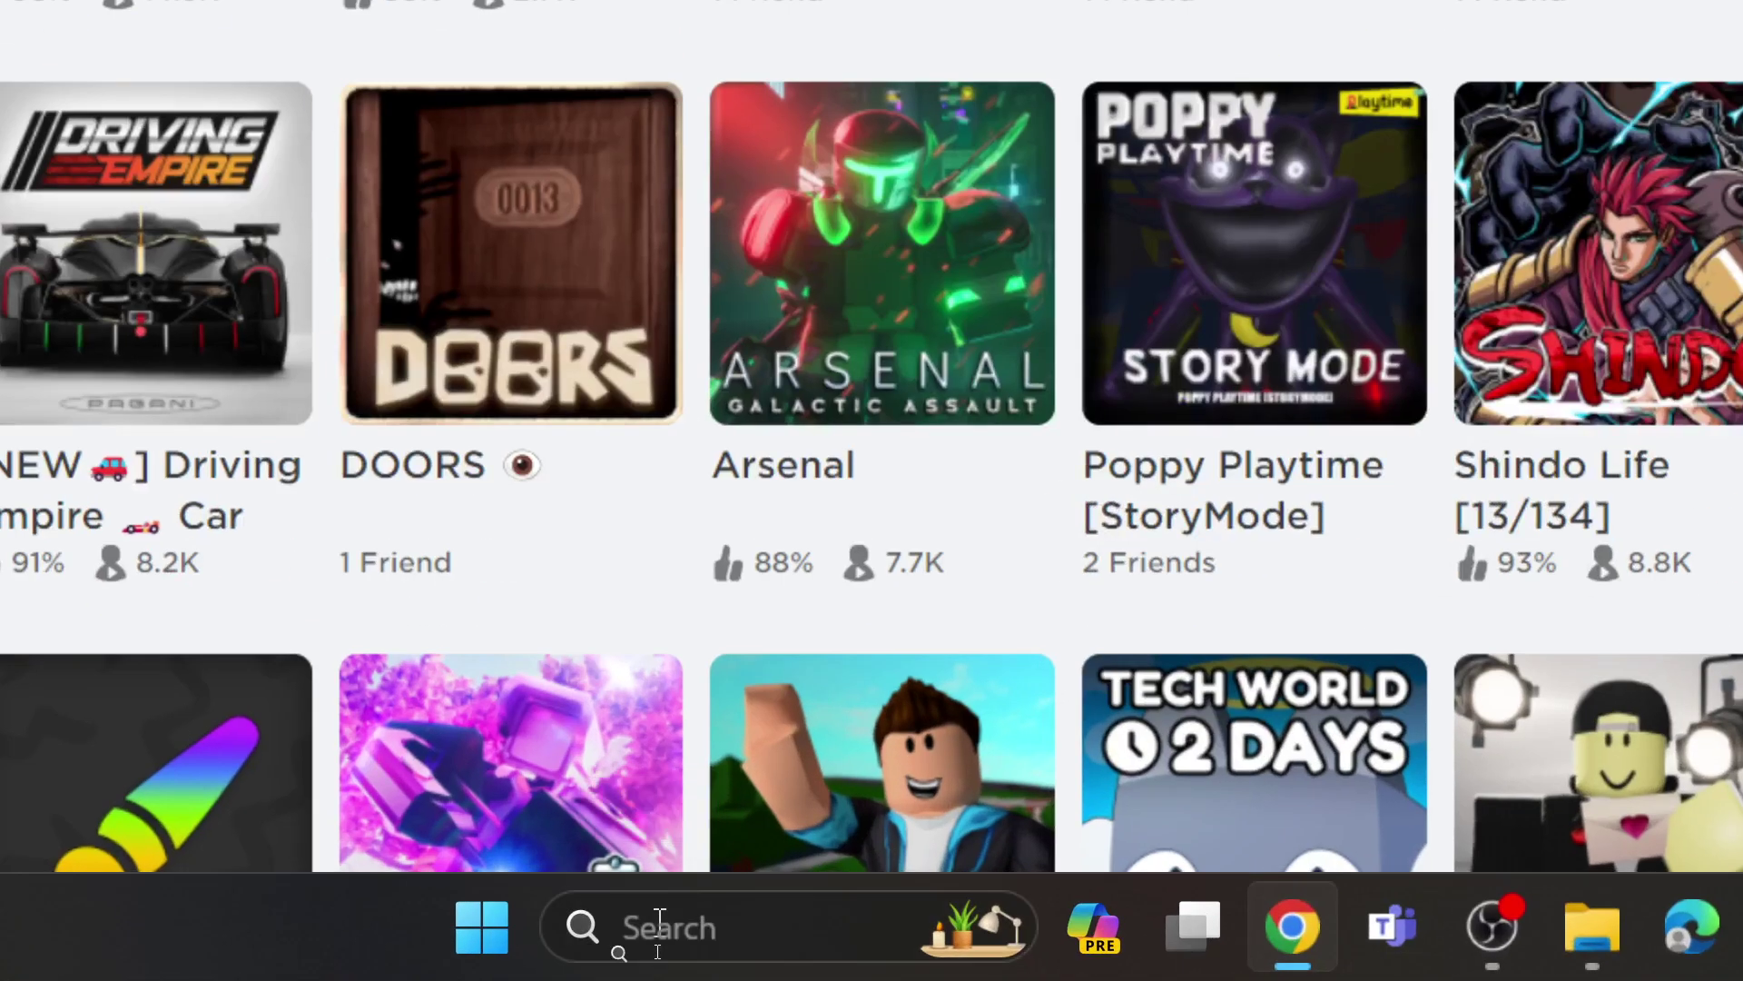
# - Search Windows for 'ro' and launch Roblox Player from the results
pyautogui.click(658, 954)
pyautogui.write('roblox Player')
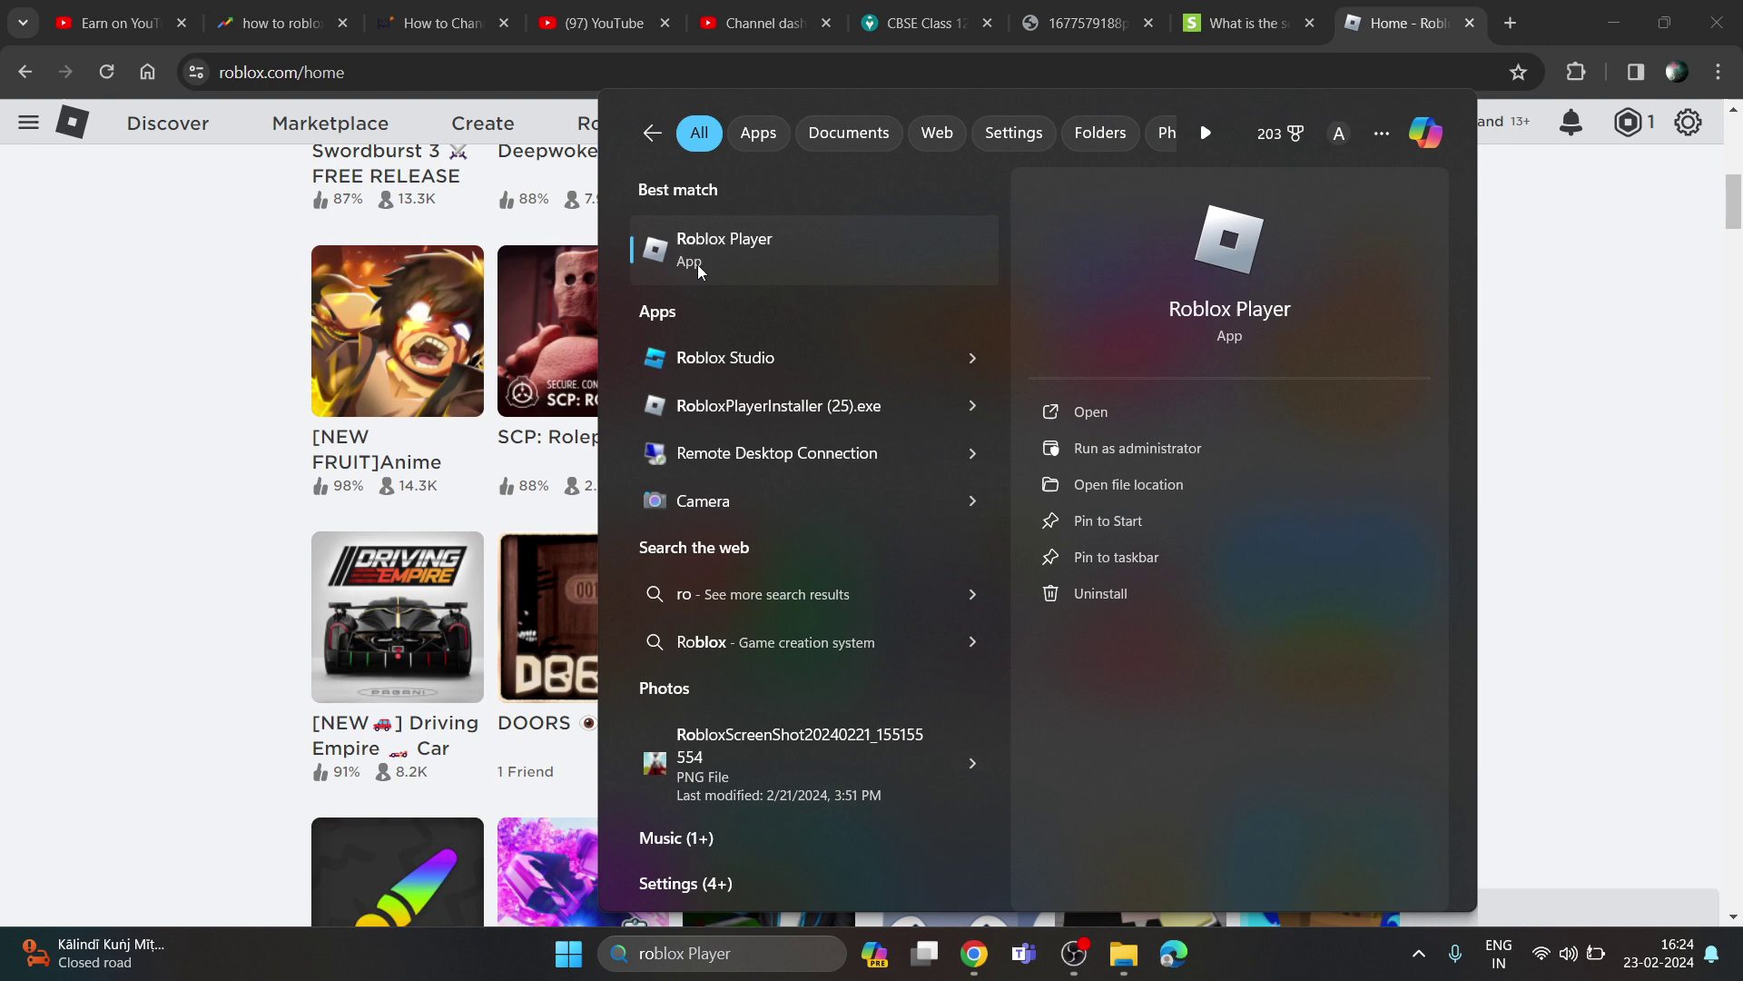
pyautogui.click(697, 266)
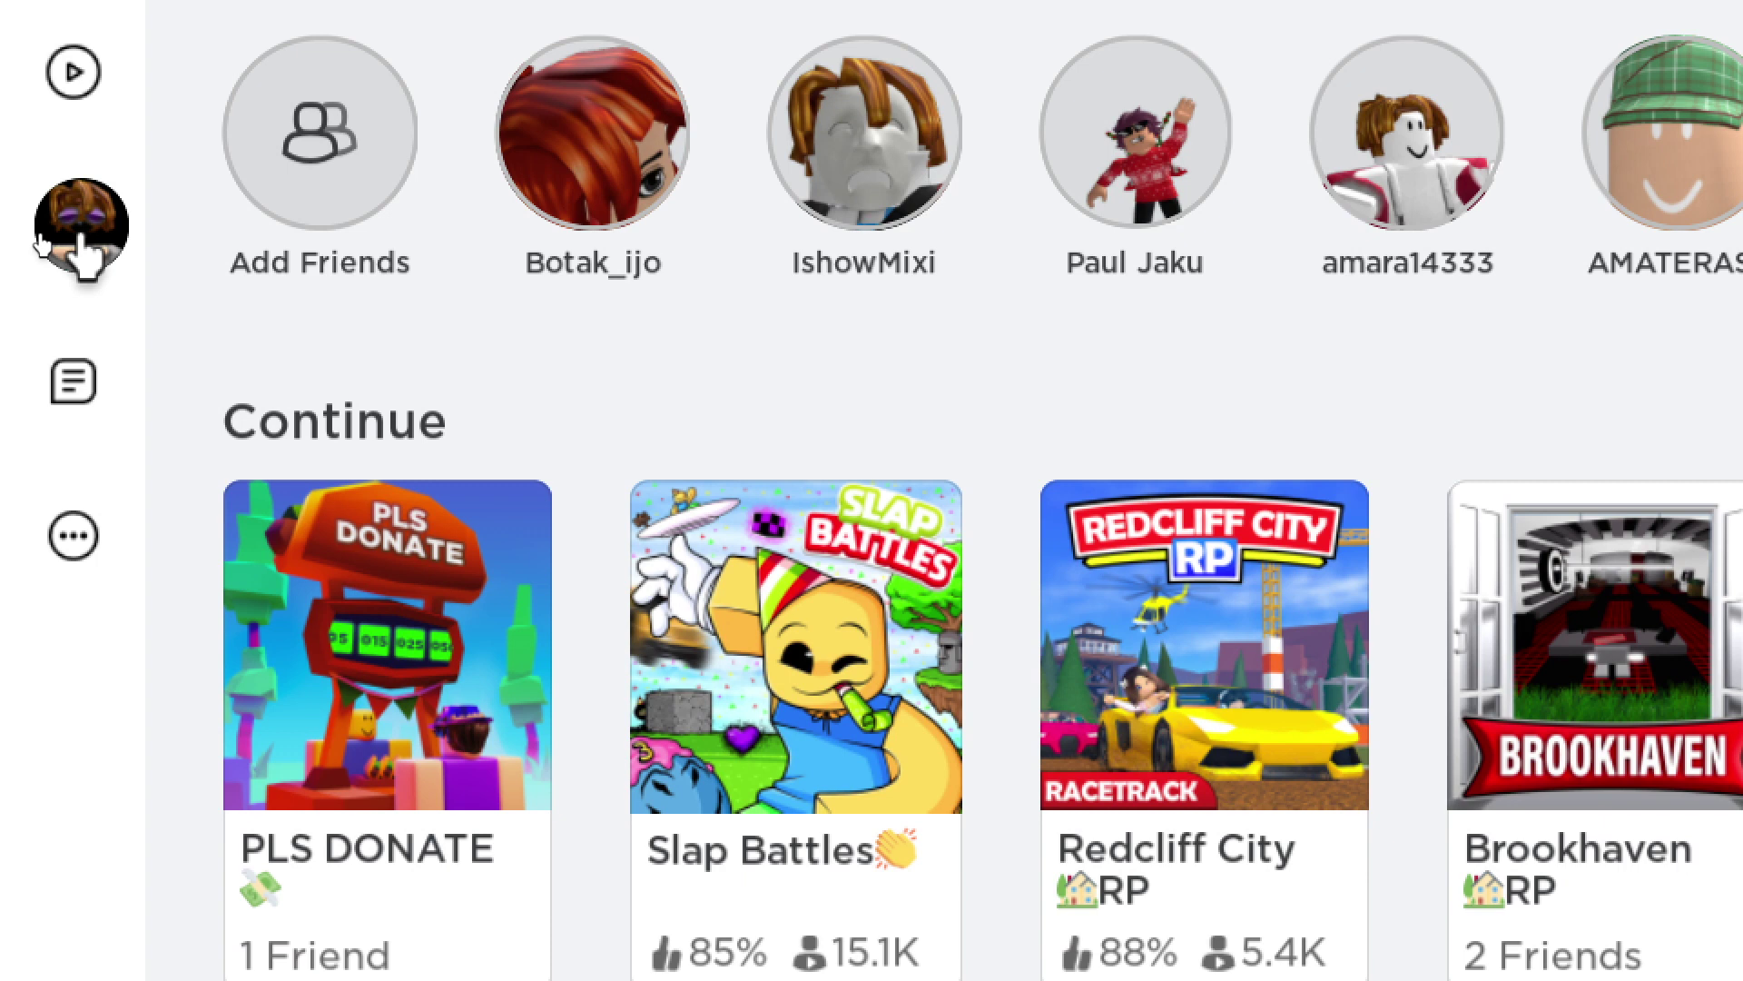
# - Open the avatar editor on its Customize tab showing saved characters
pyautogui.click(79, 234)
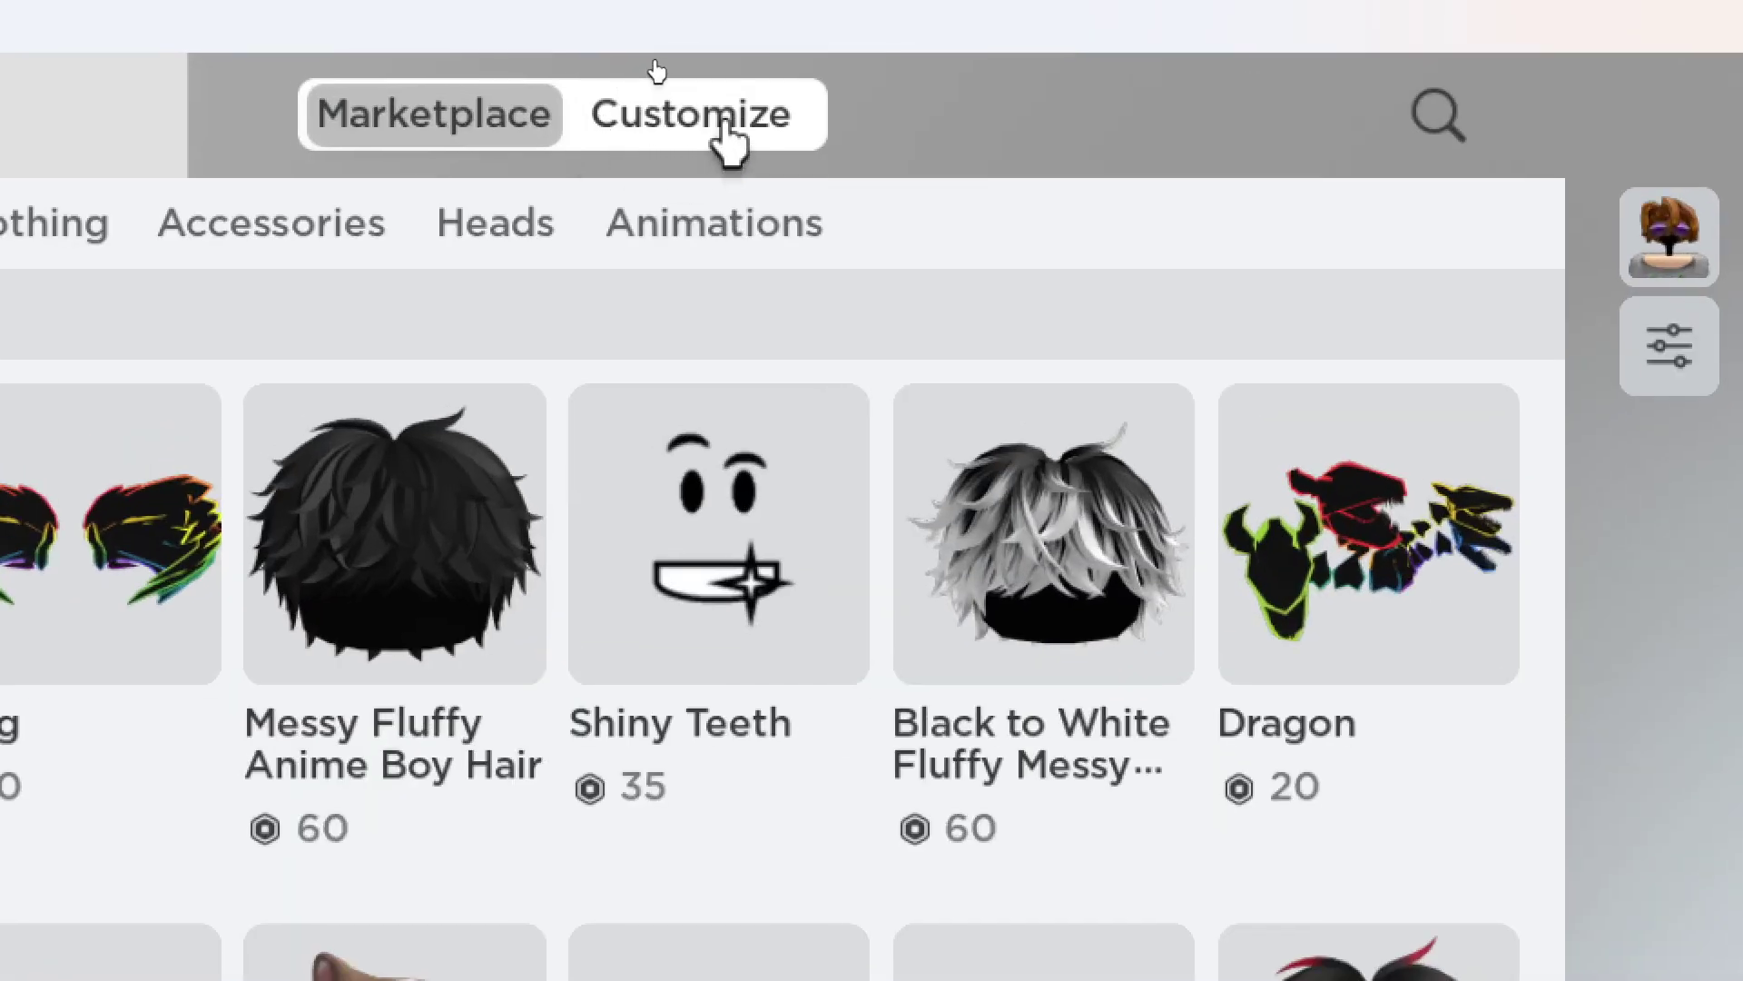
pyautogui.click(652, 59)
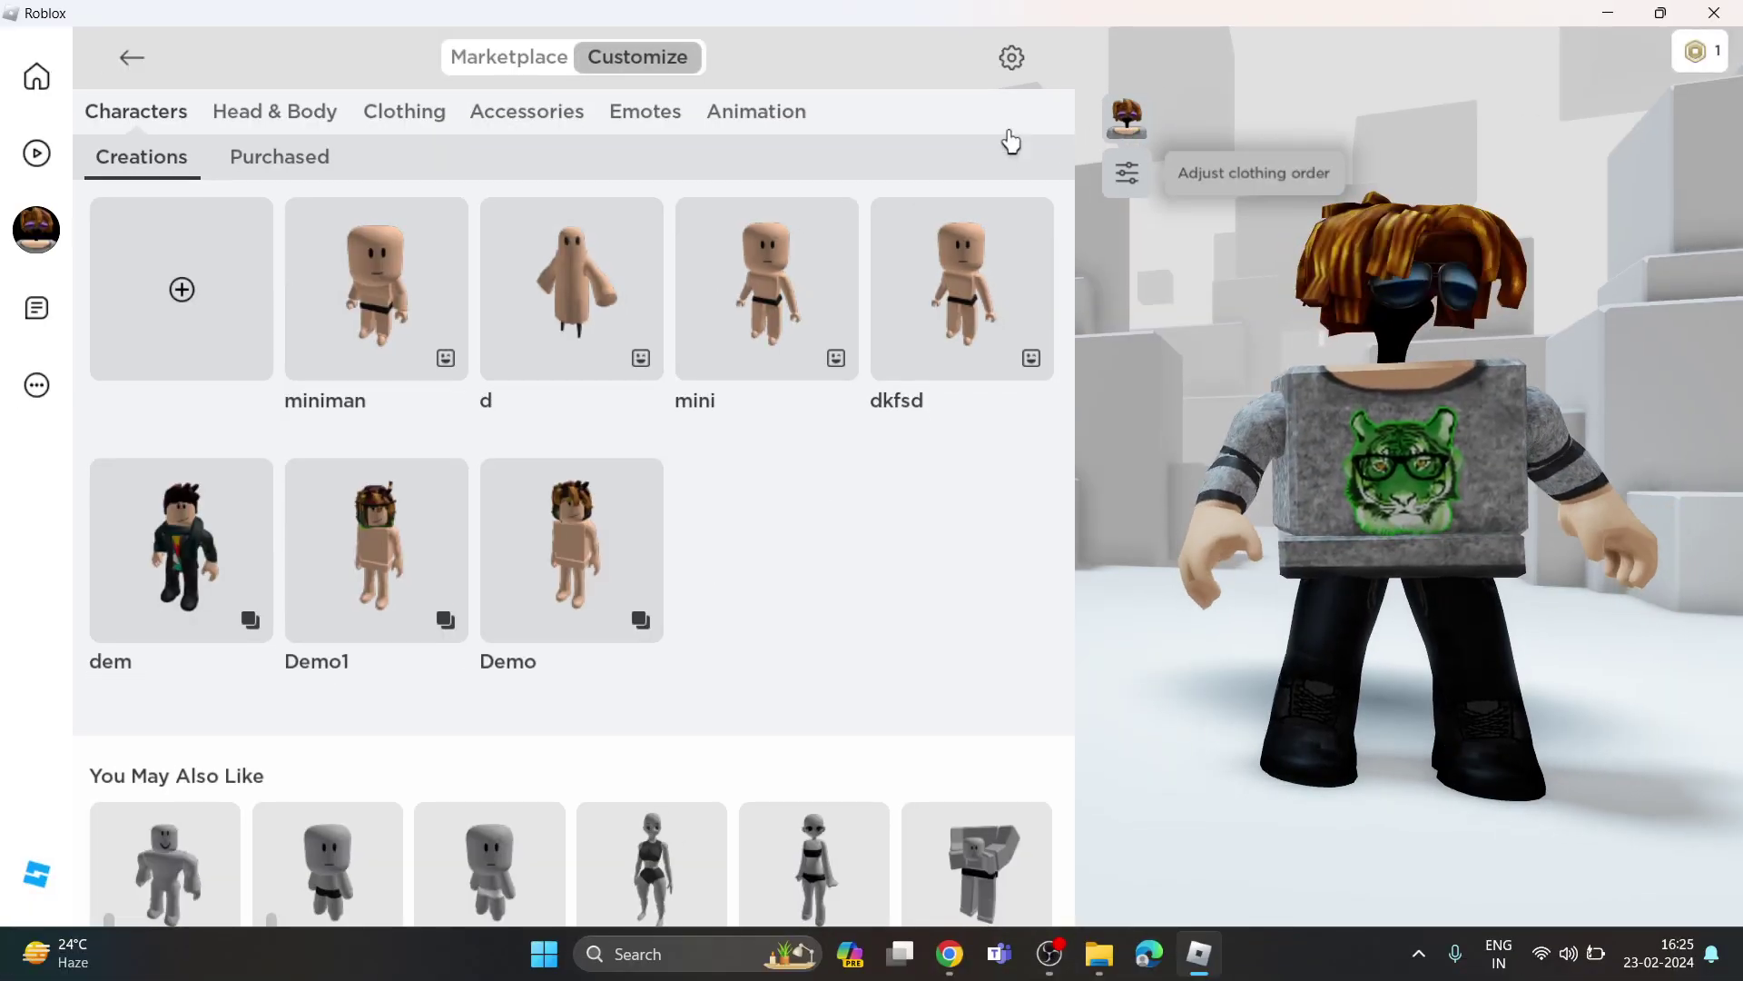
pyautogui.click(1110, 119)
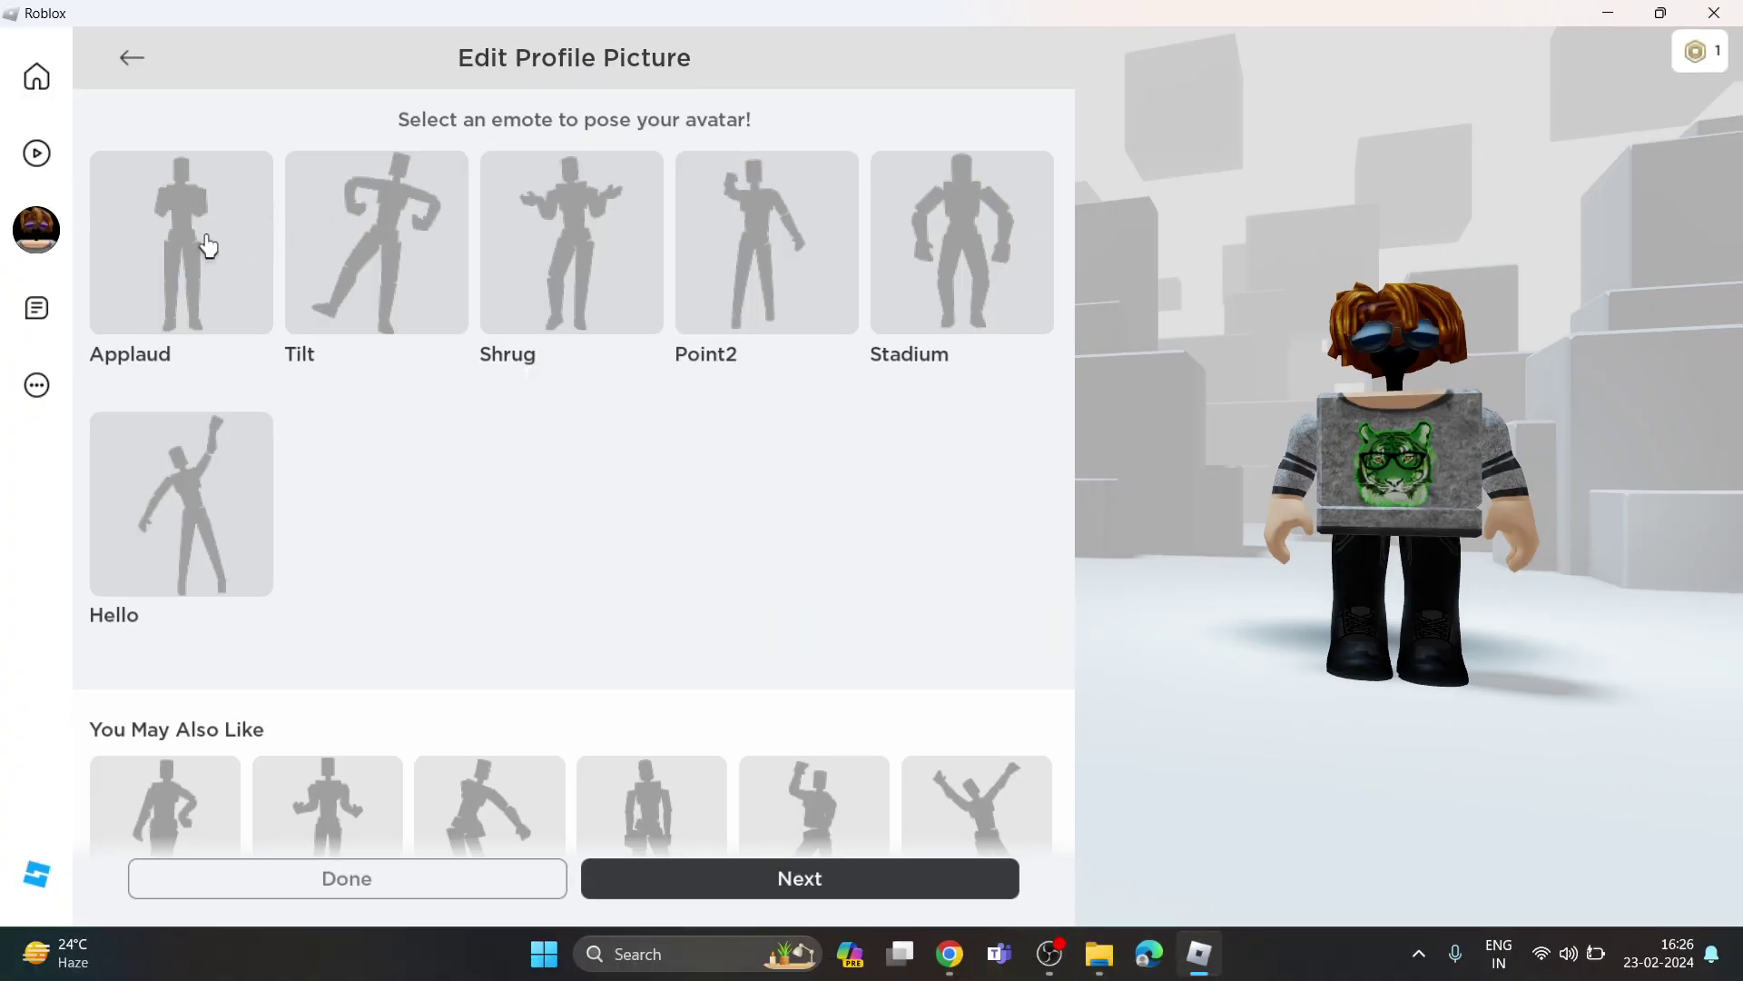
pyautogui.click(204, 246)
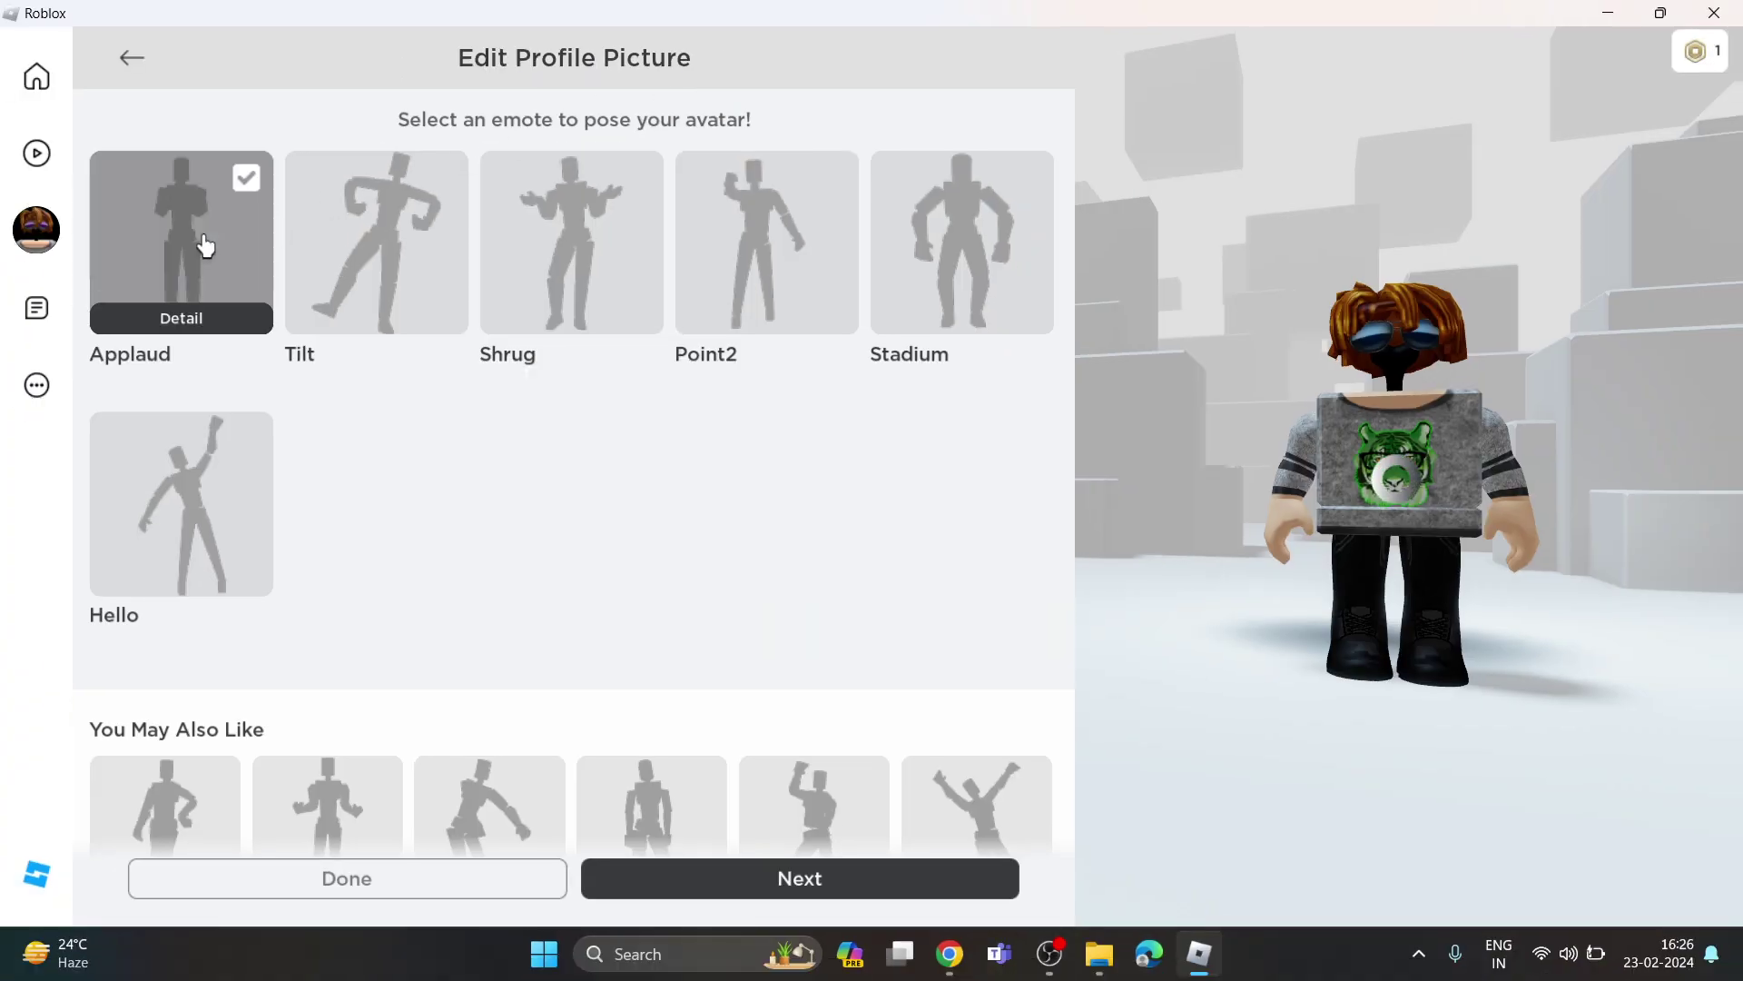
pyautogui.click(438, 263)
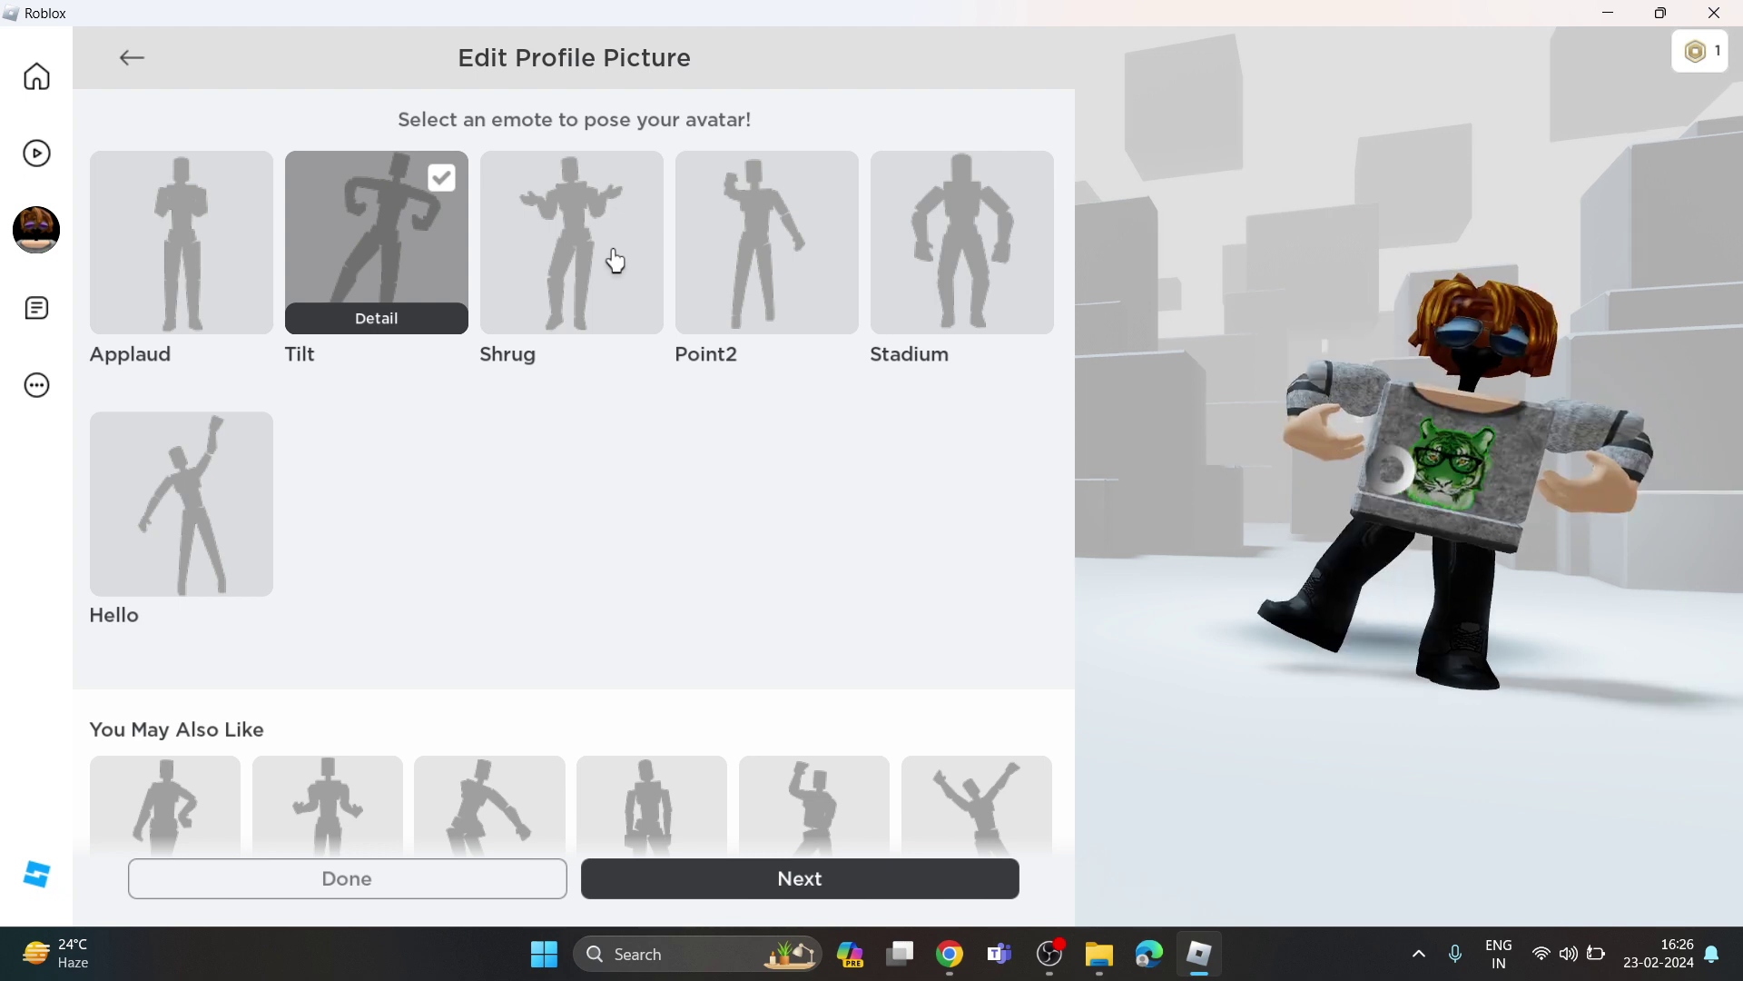
pyautogui.click(612, 260)
pyautogui.click(774, 259)
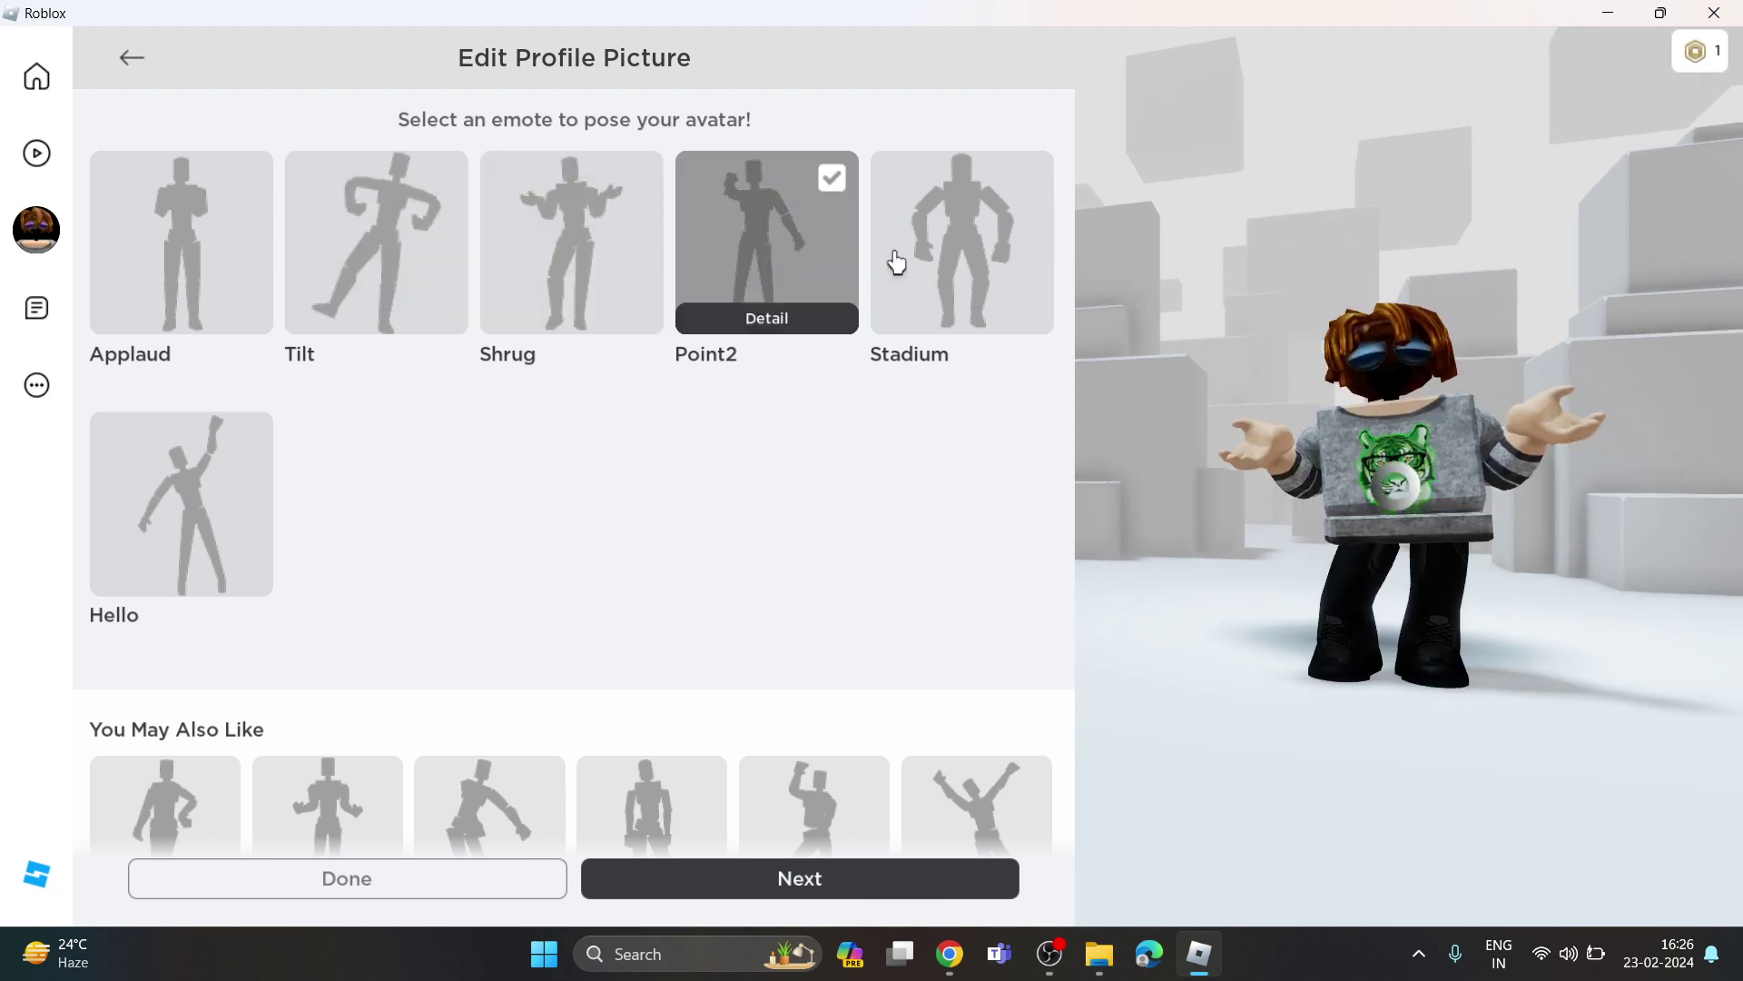
pyautogui.click(894, 262)
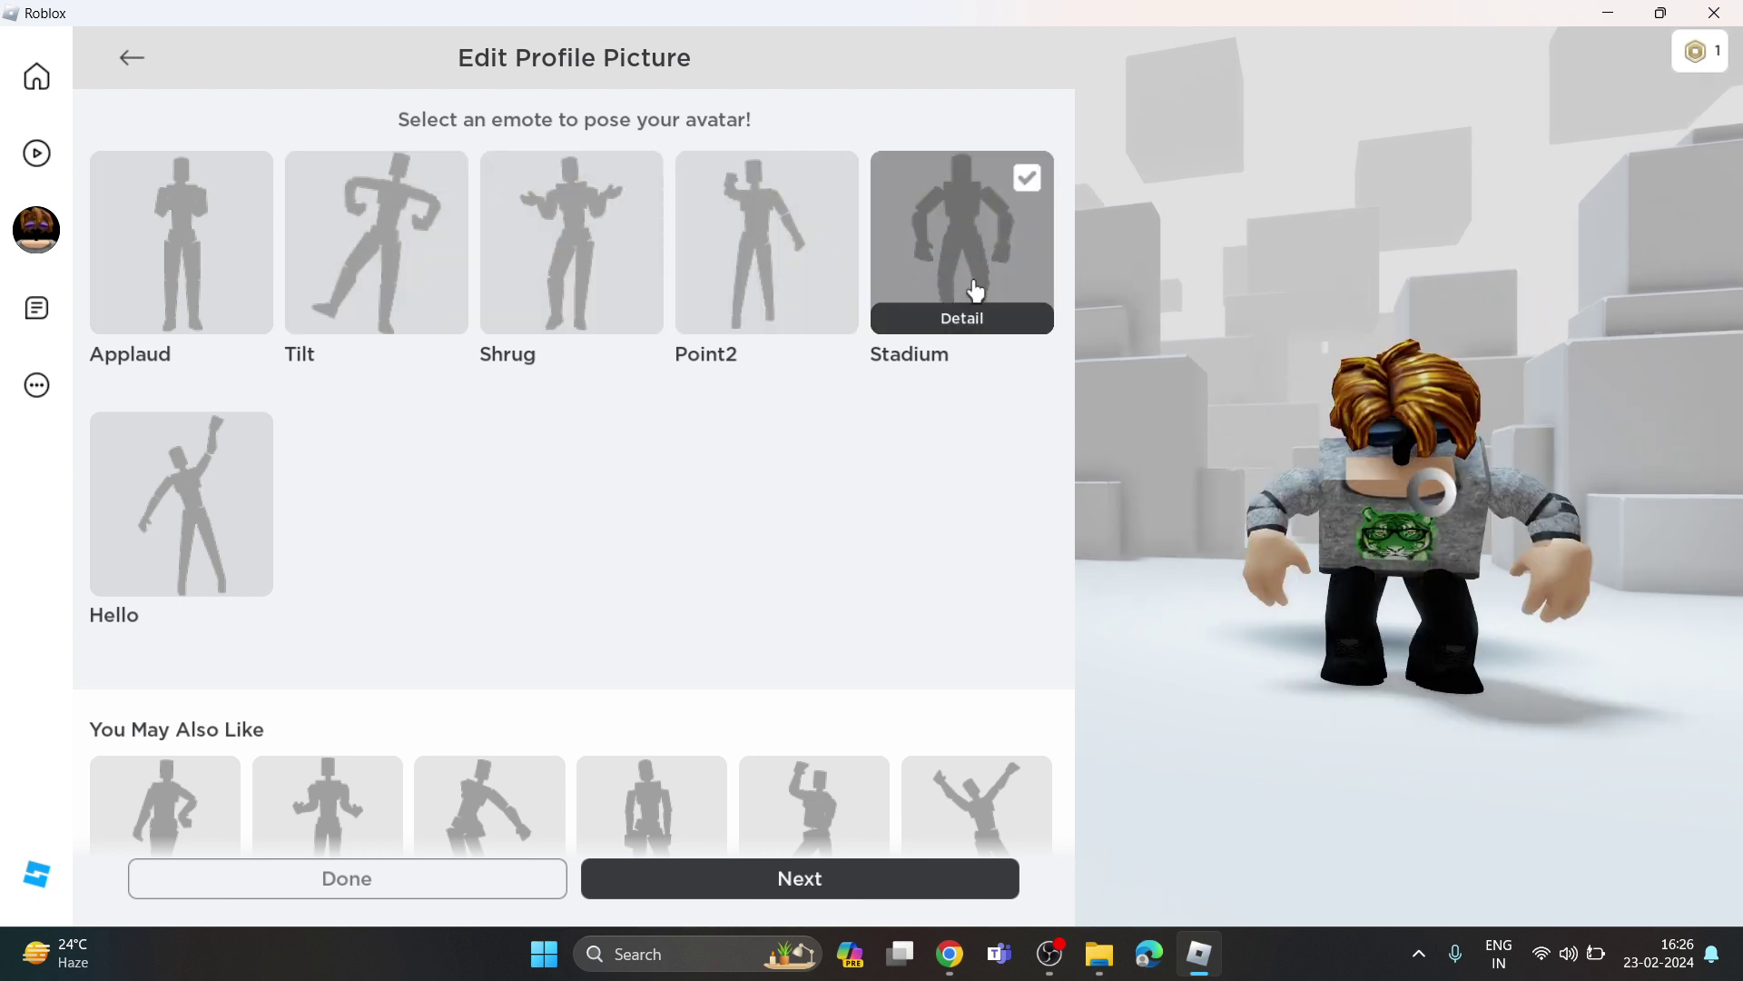
pyautogui.click(178, 506)
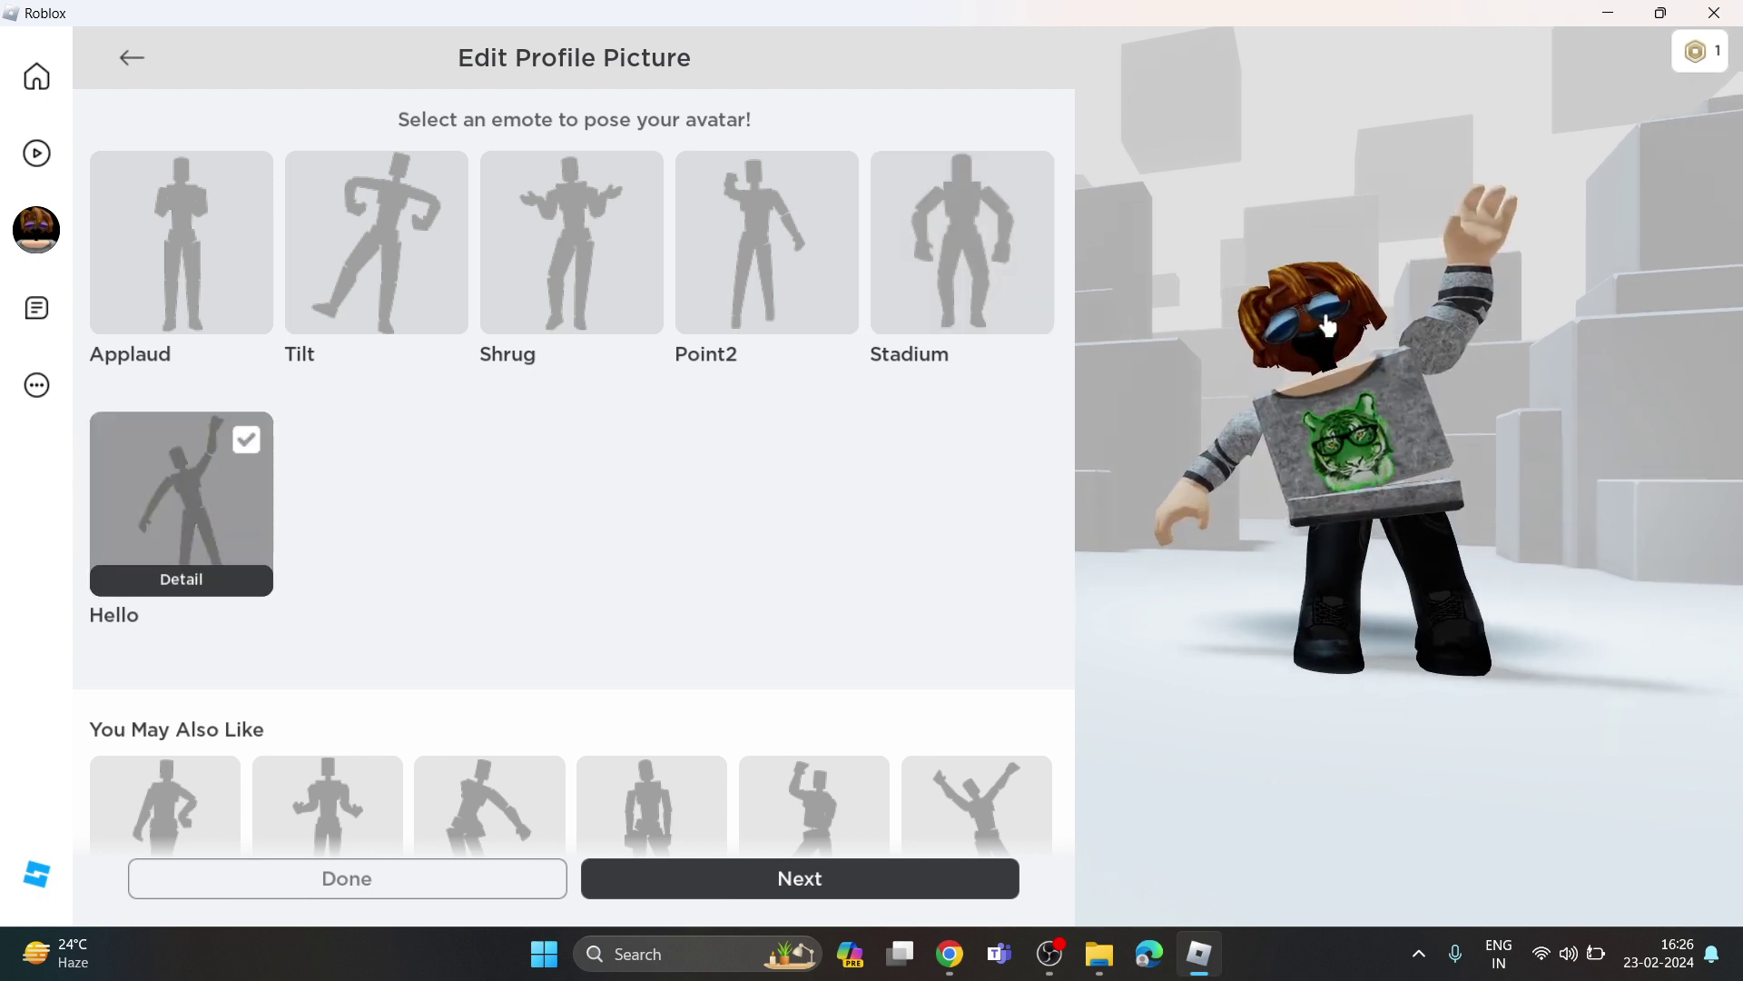
pyautogui.click(130, 64)
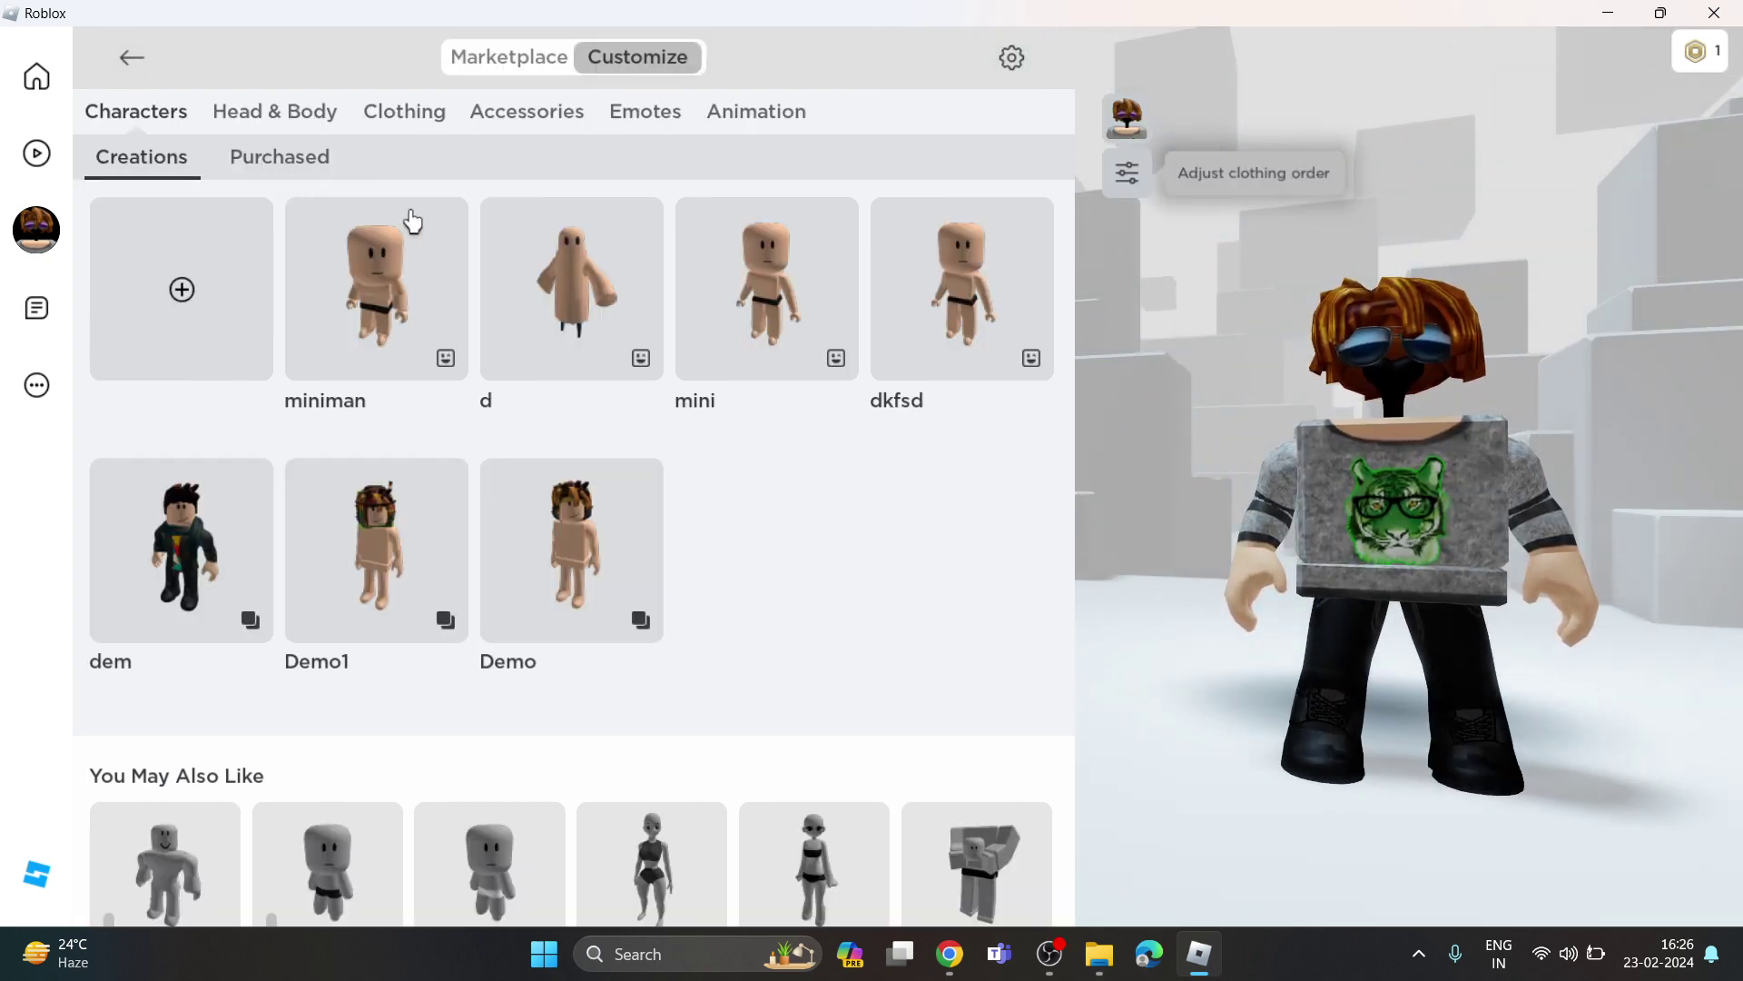
# - Switch to the miniman character without saving, then equip the red Halloween Head
pyautogui.click(368, 265)
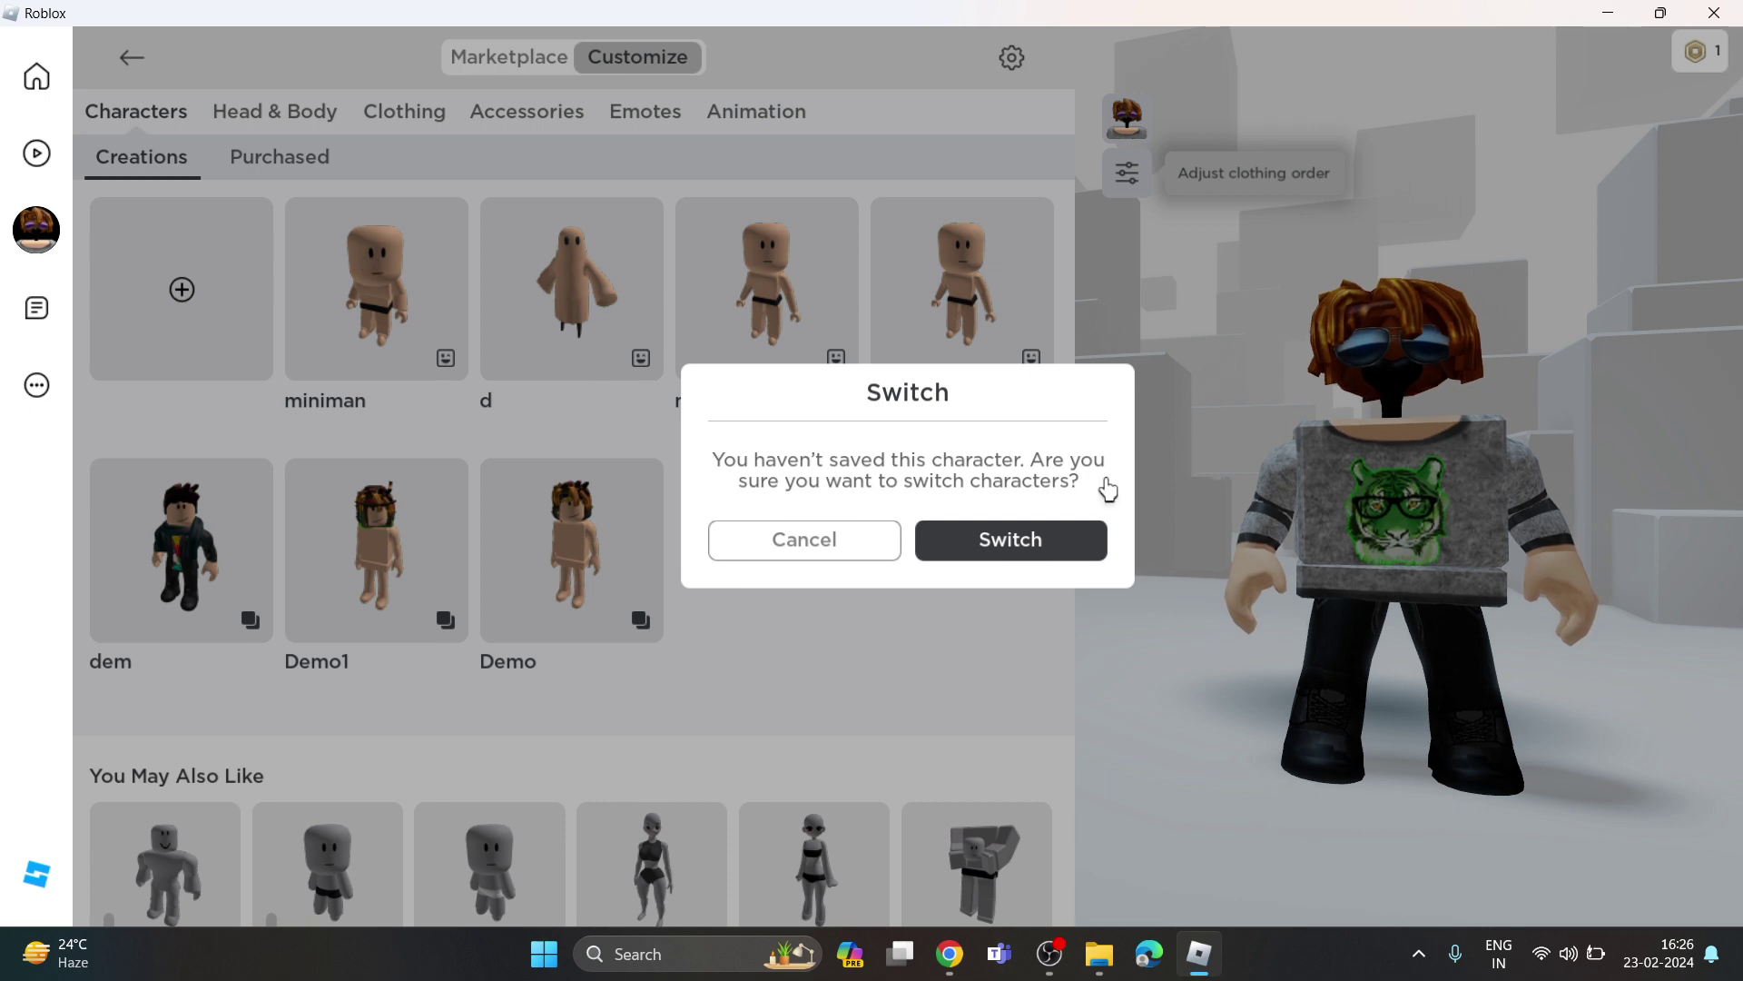
pyautogui.click(1051, 539)
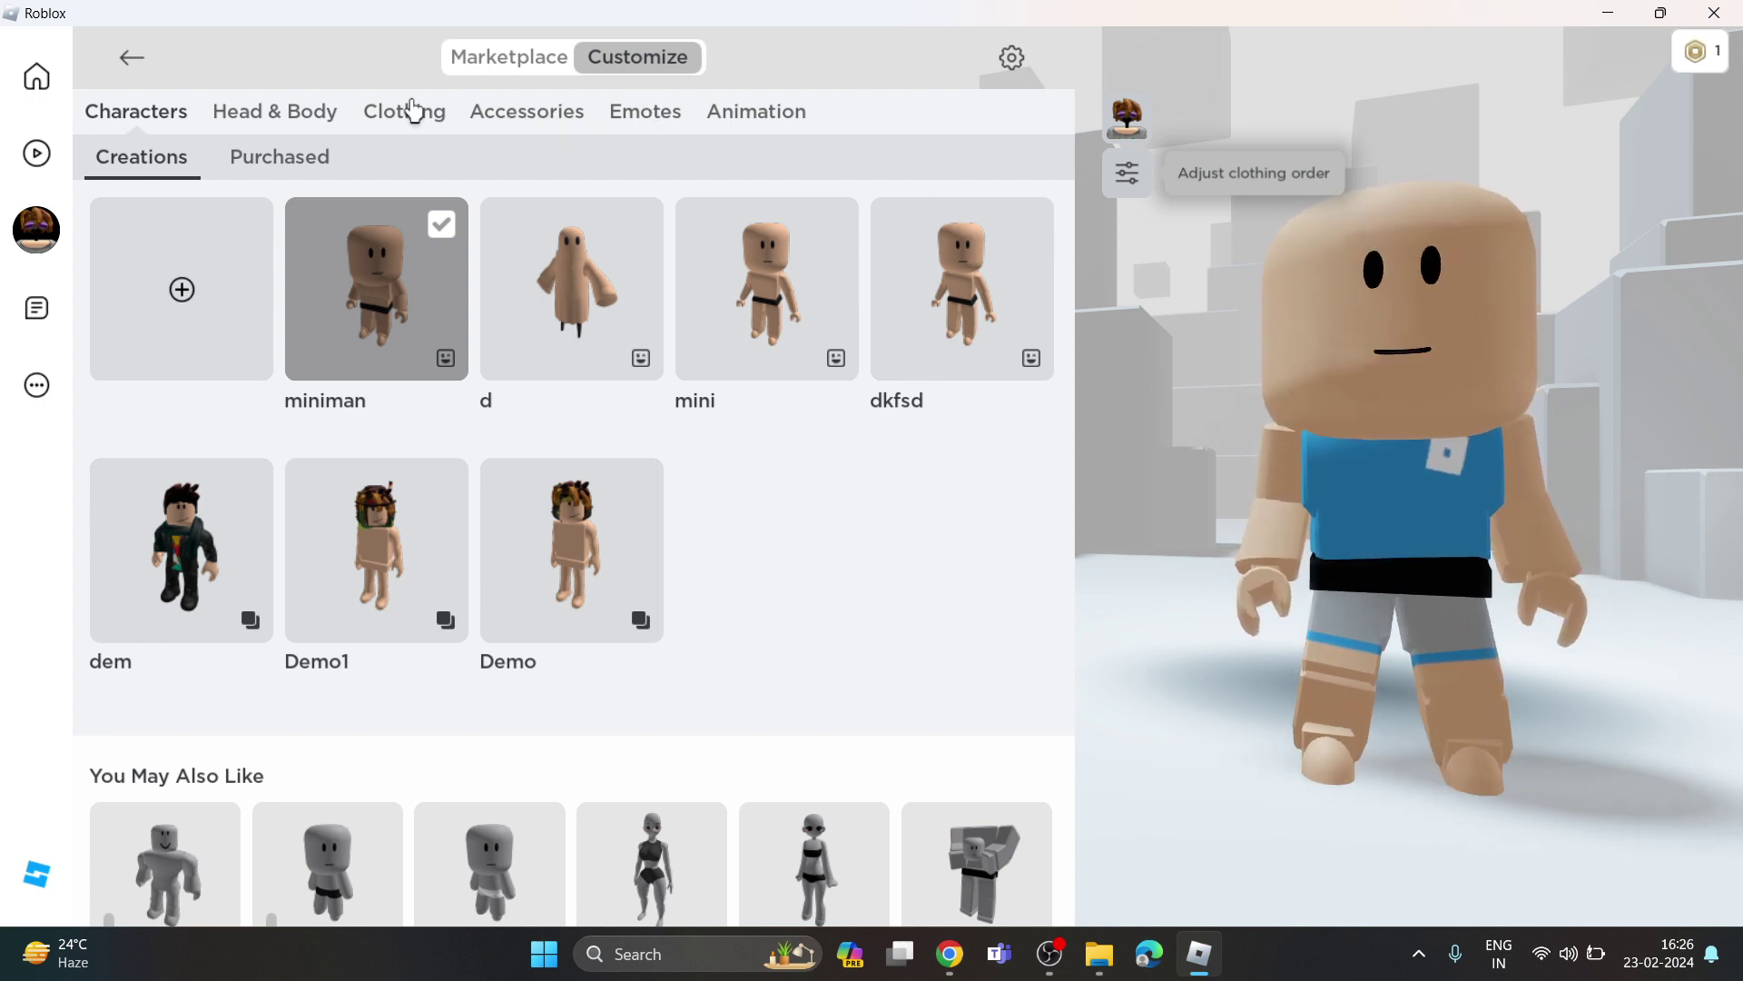
pyautogui.click(312, 108)
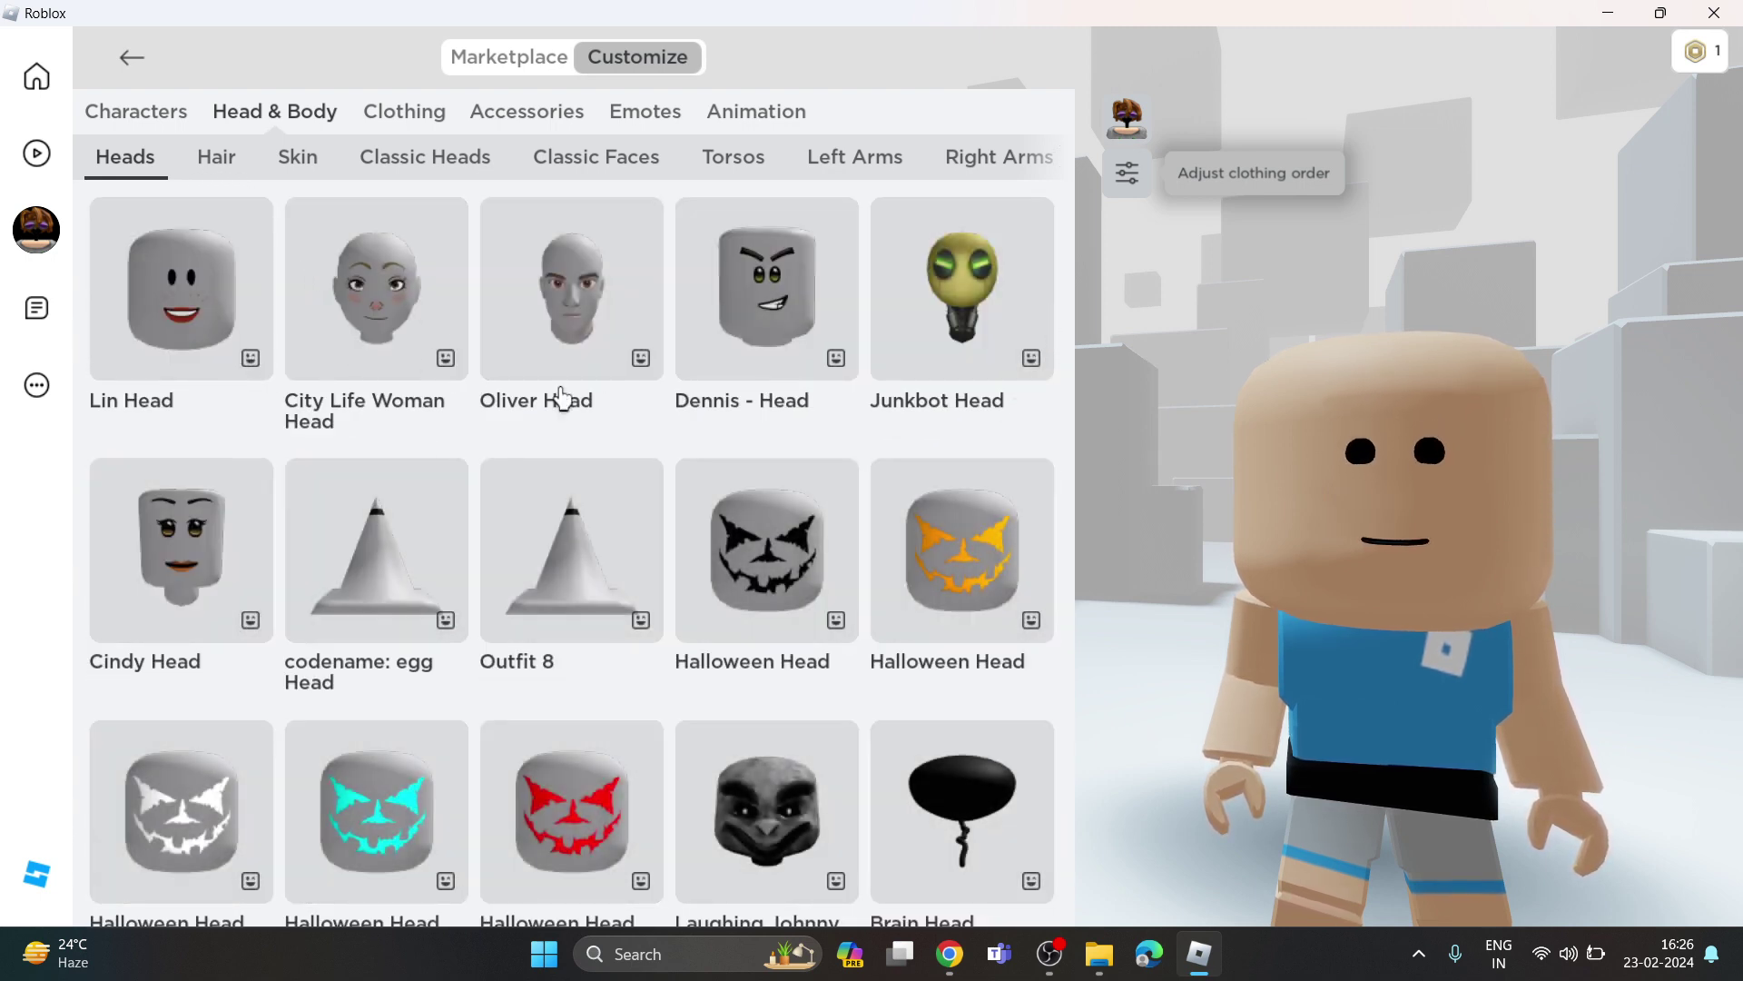
pyautogui.click(522, 798)
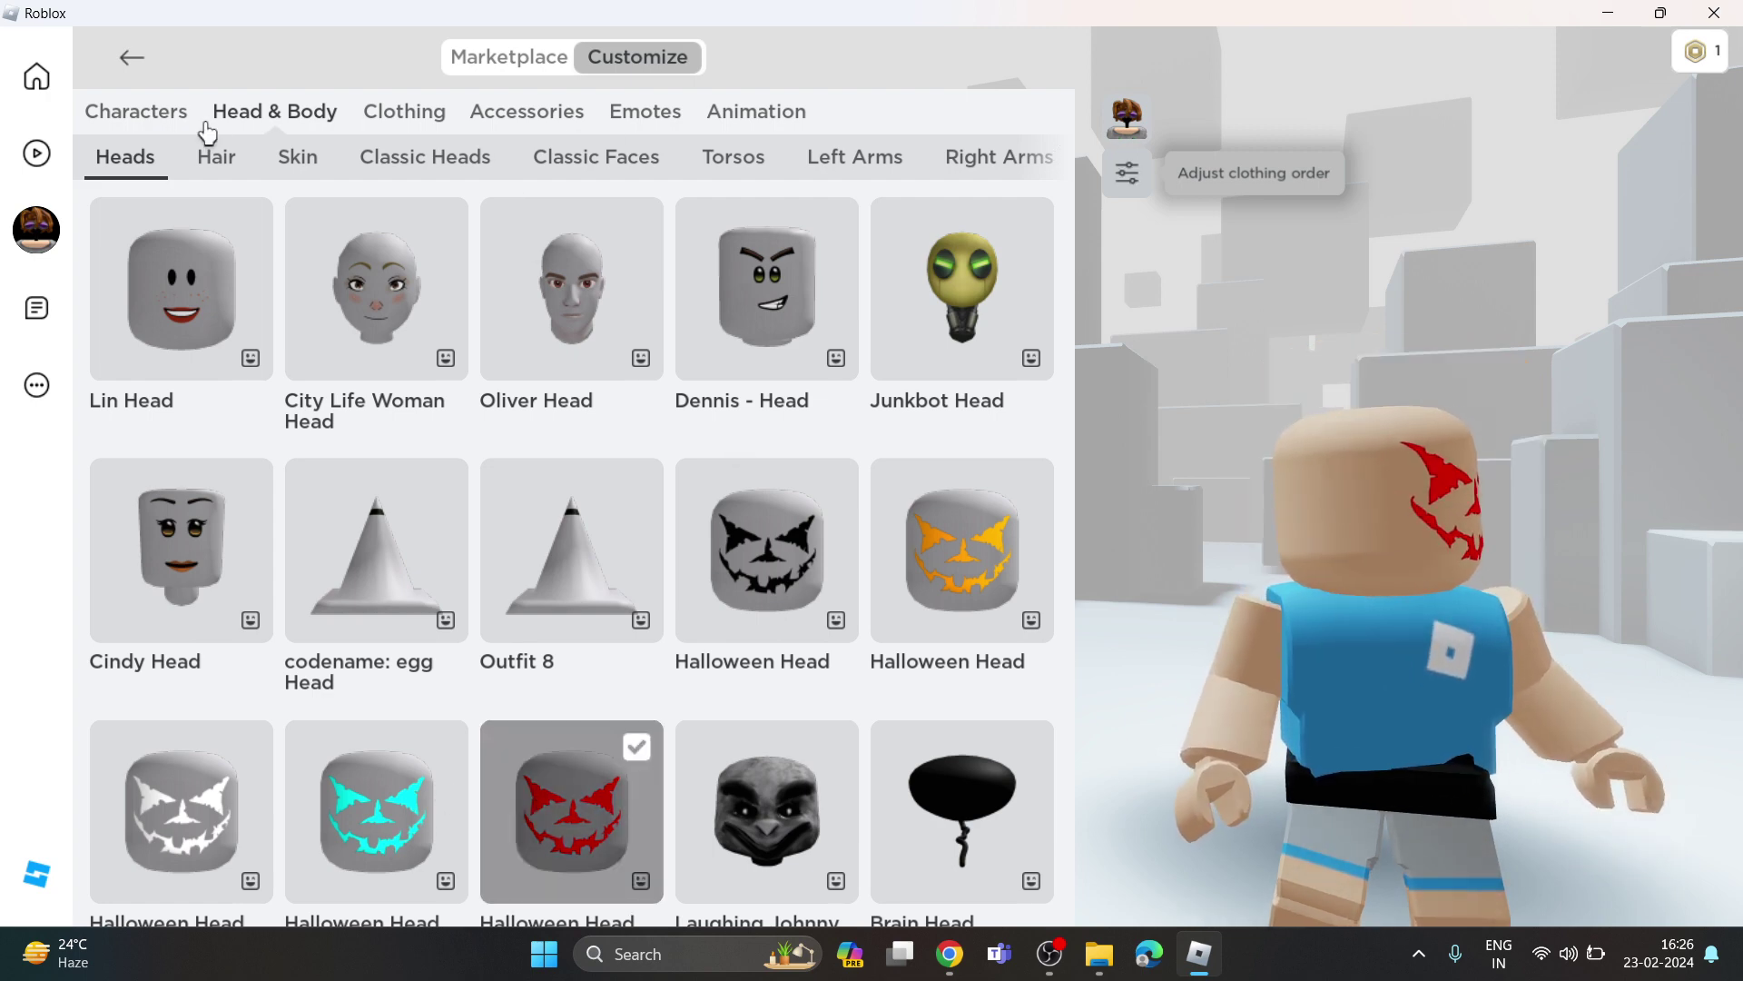
# - In Edit Profile Picture, try Tilt, Shrug and Point2, settling on the Stadium emote
pyautogui.click(1141, 126)
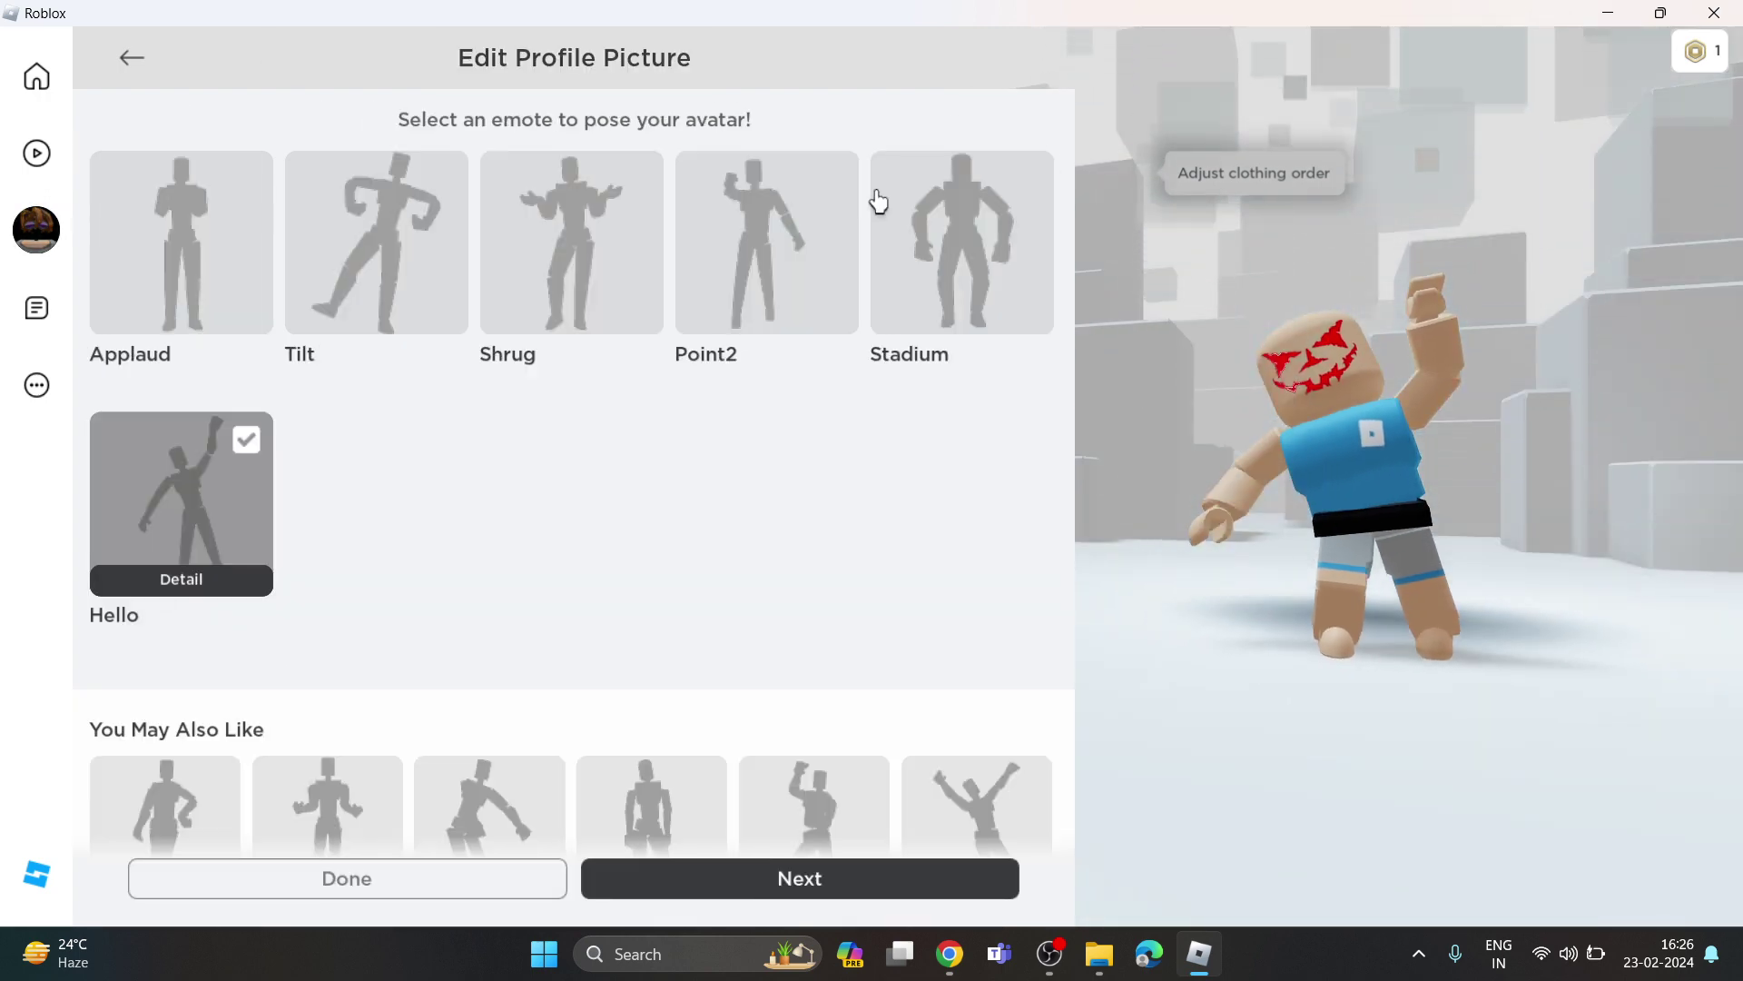
pyautogui.click(393, 223)
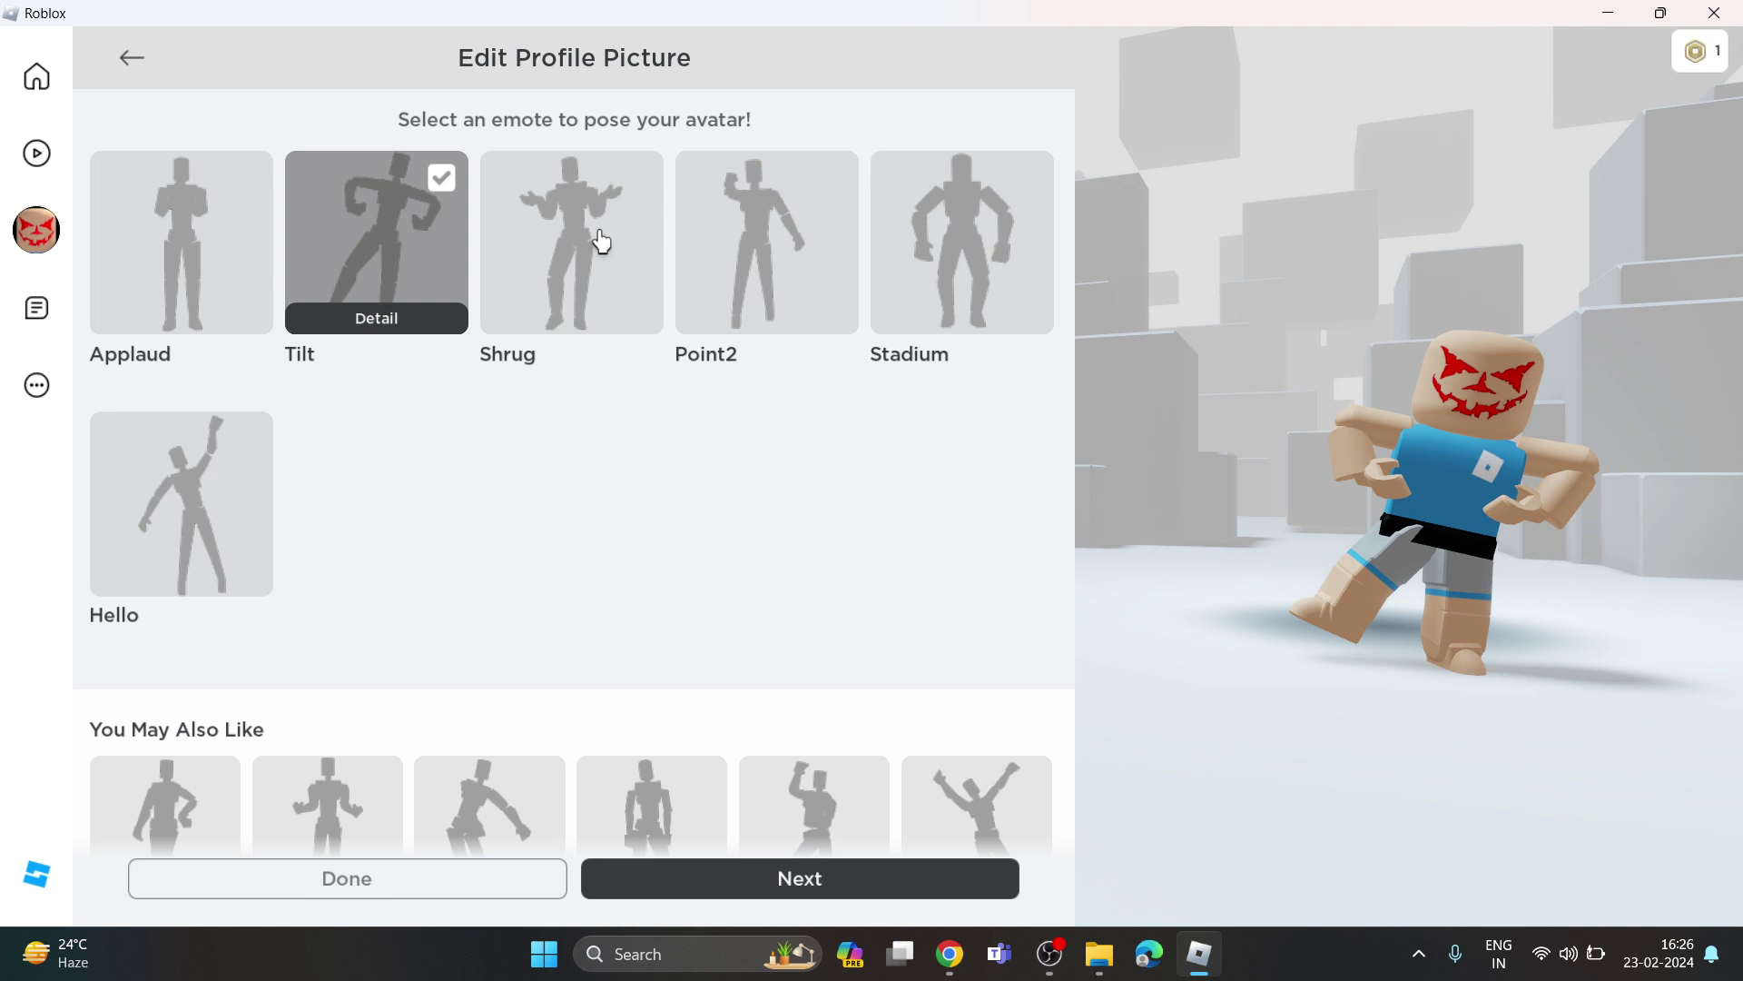
pyautogui.click(599, 241)
pyautogui.click(786, 269)
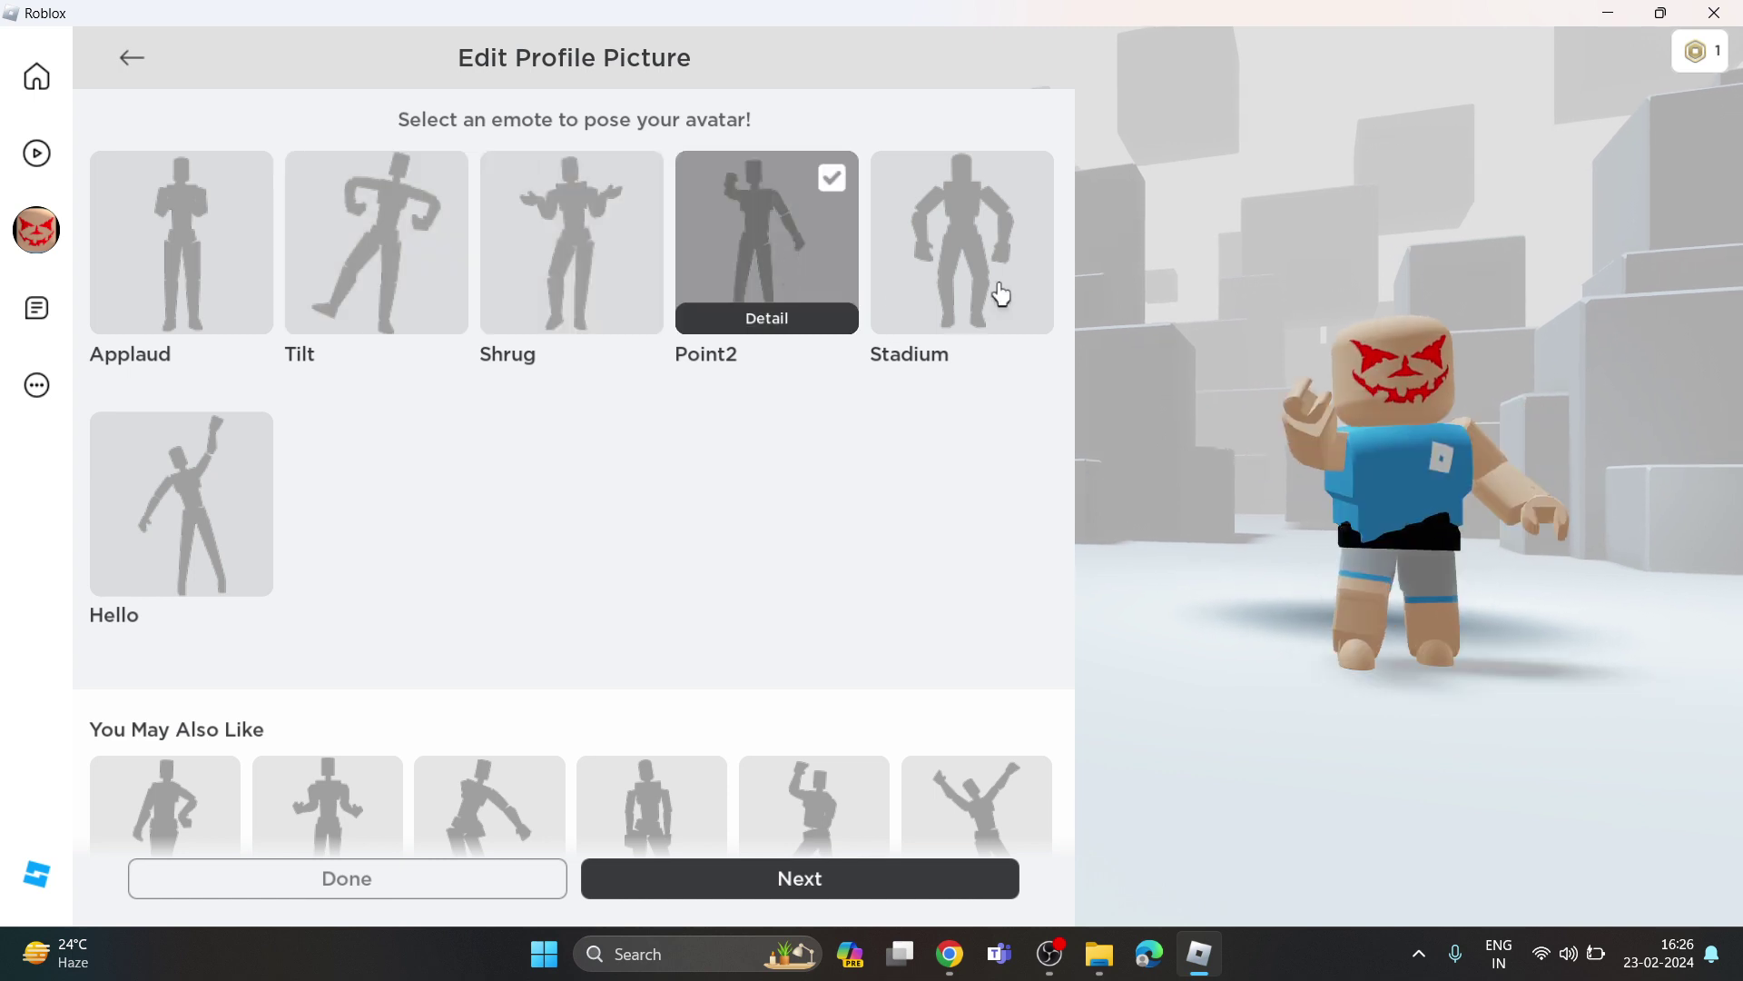
pyautogui.click(993, 274)
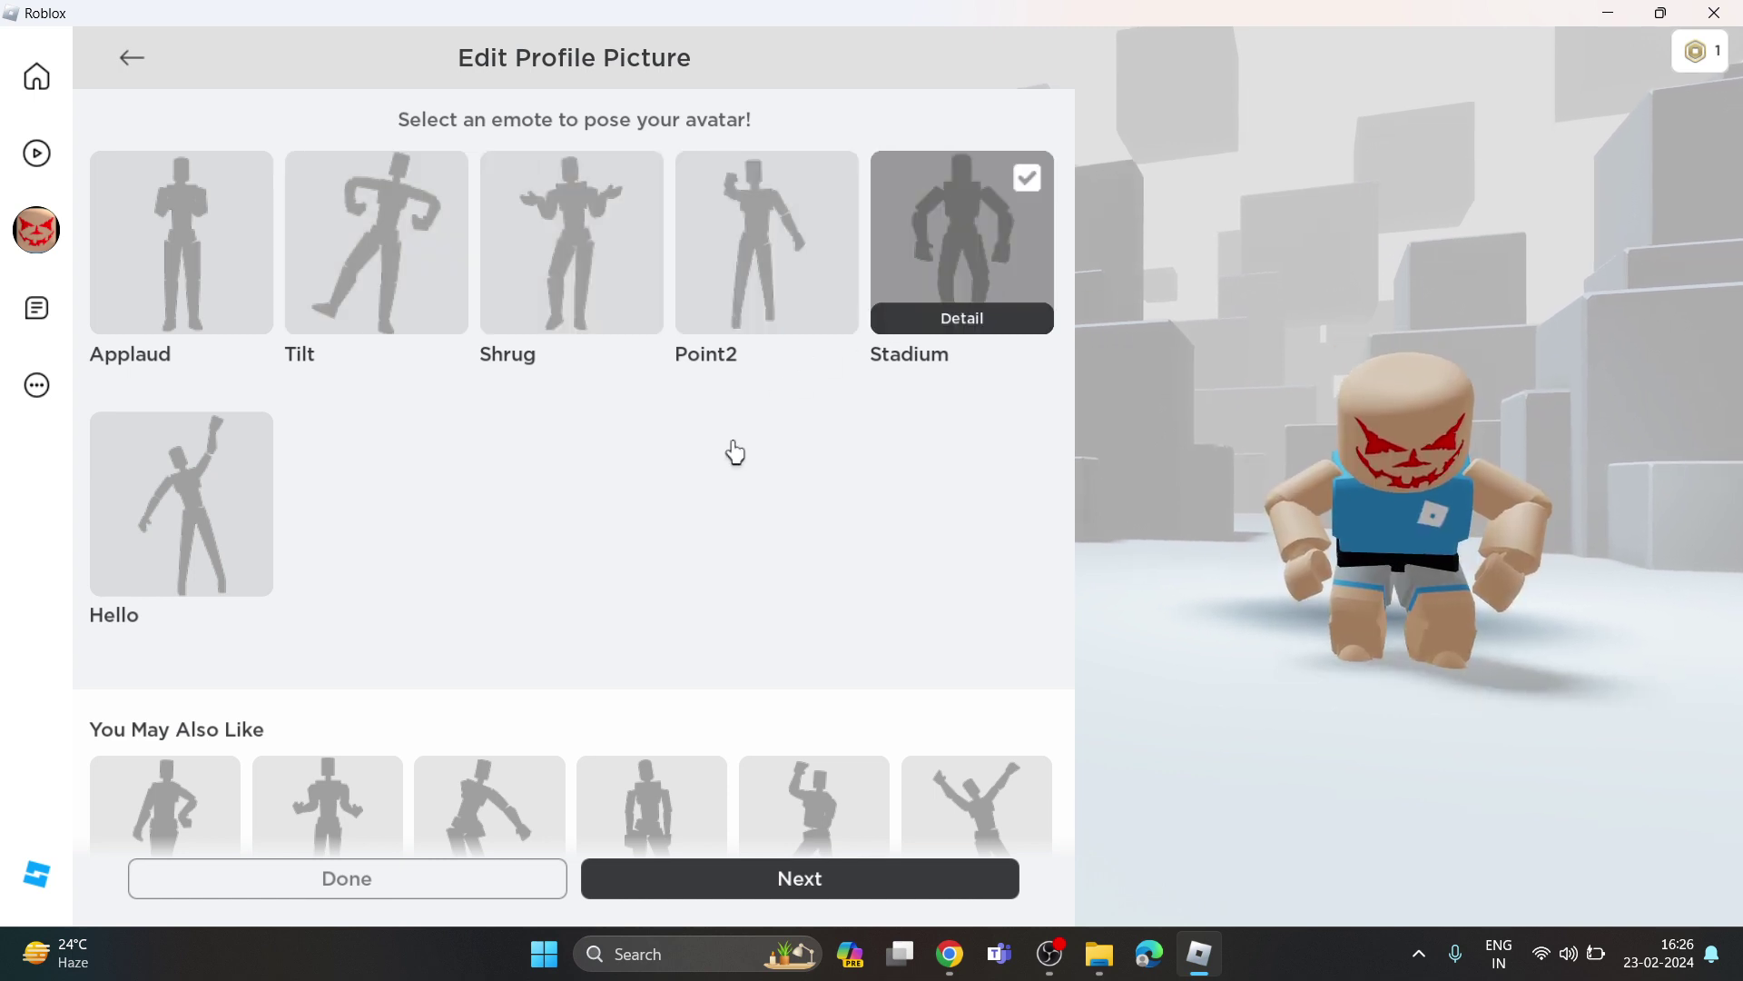
pyautogui.click(800, 883)
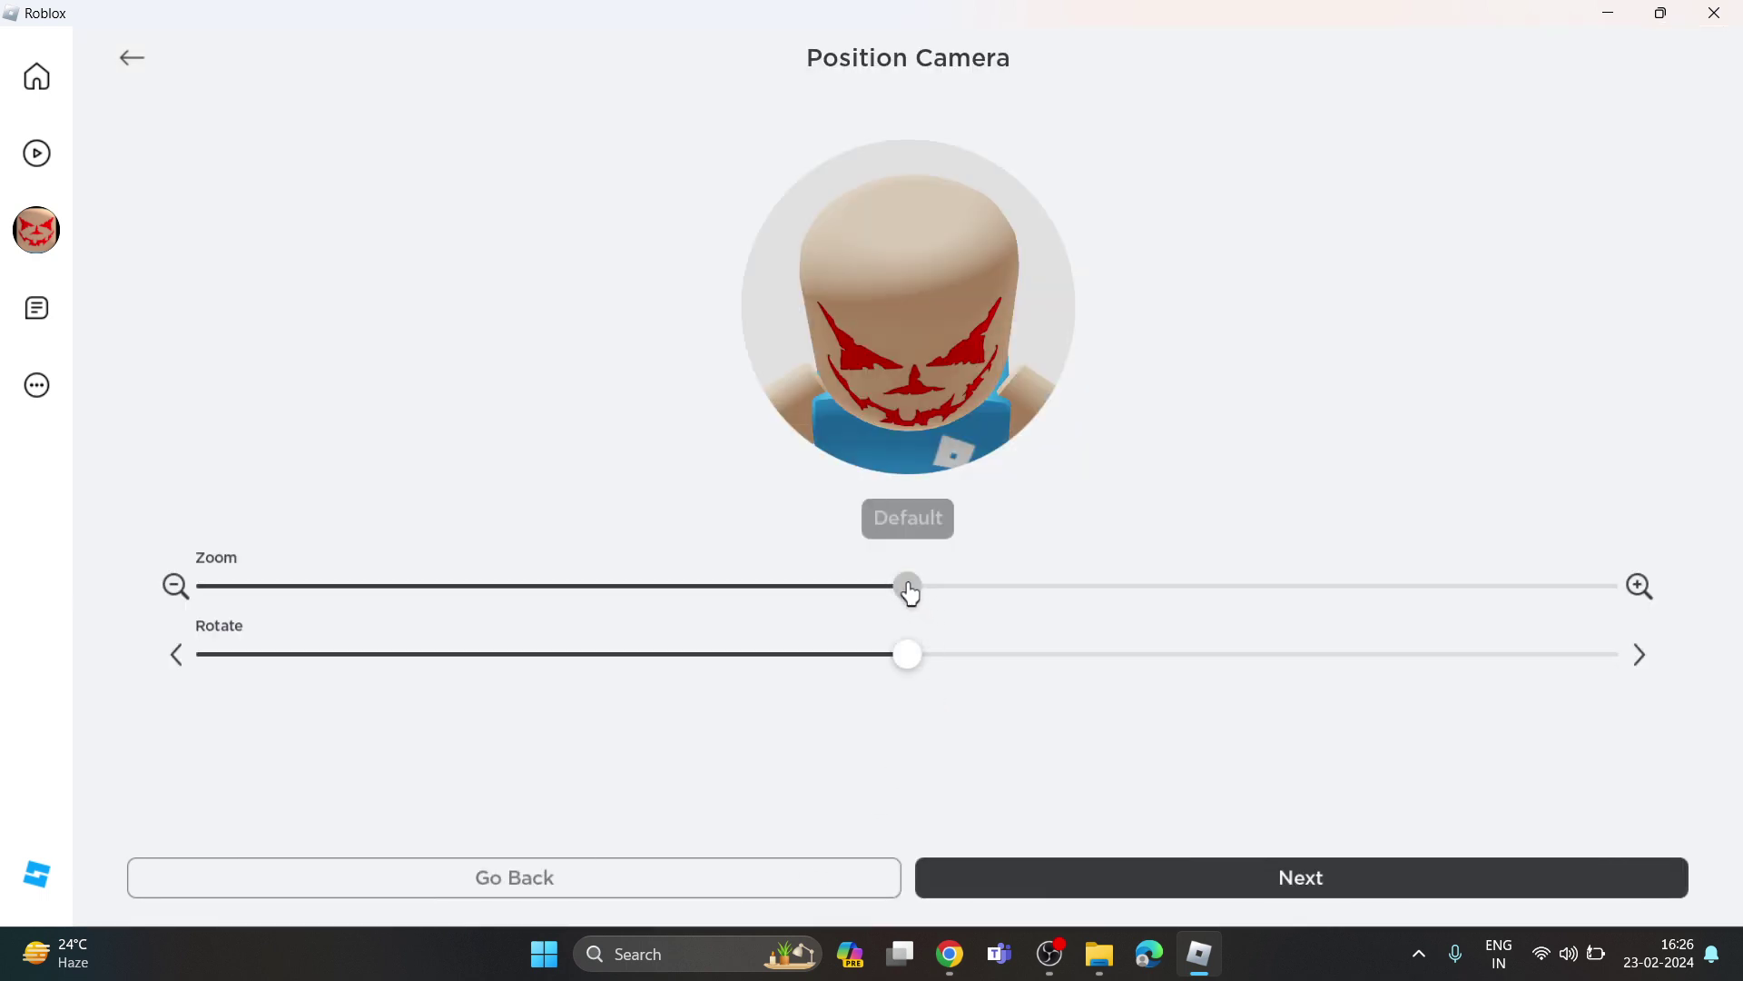
# - Zoom the camera out to show upper body and arms, nudge rotation, then preview
pyautogui.moveTo(909, 591)
pyautogui.mouseDown()
pyautogui.moveTo(340, 563)
pyautogui.moveTo(327, 597)
pyautogui.moveTo(467, 610)
pyautogui.moveTo(412, 591)
pyautogui.moveTo(439, 597)
pyautogui.mouseUp()
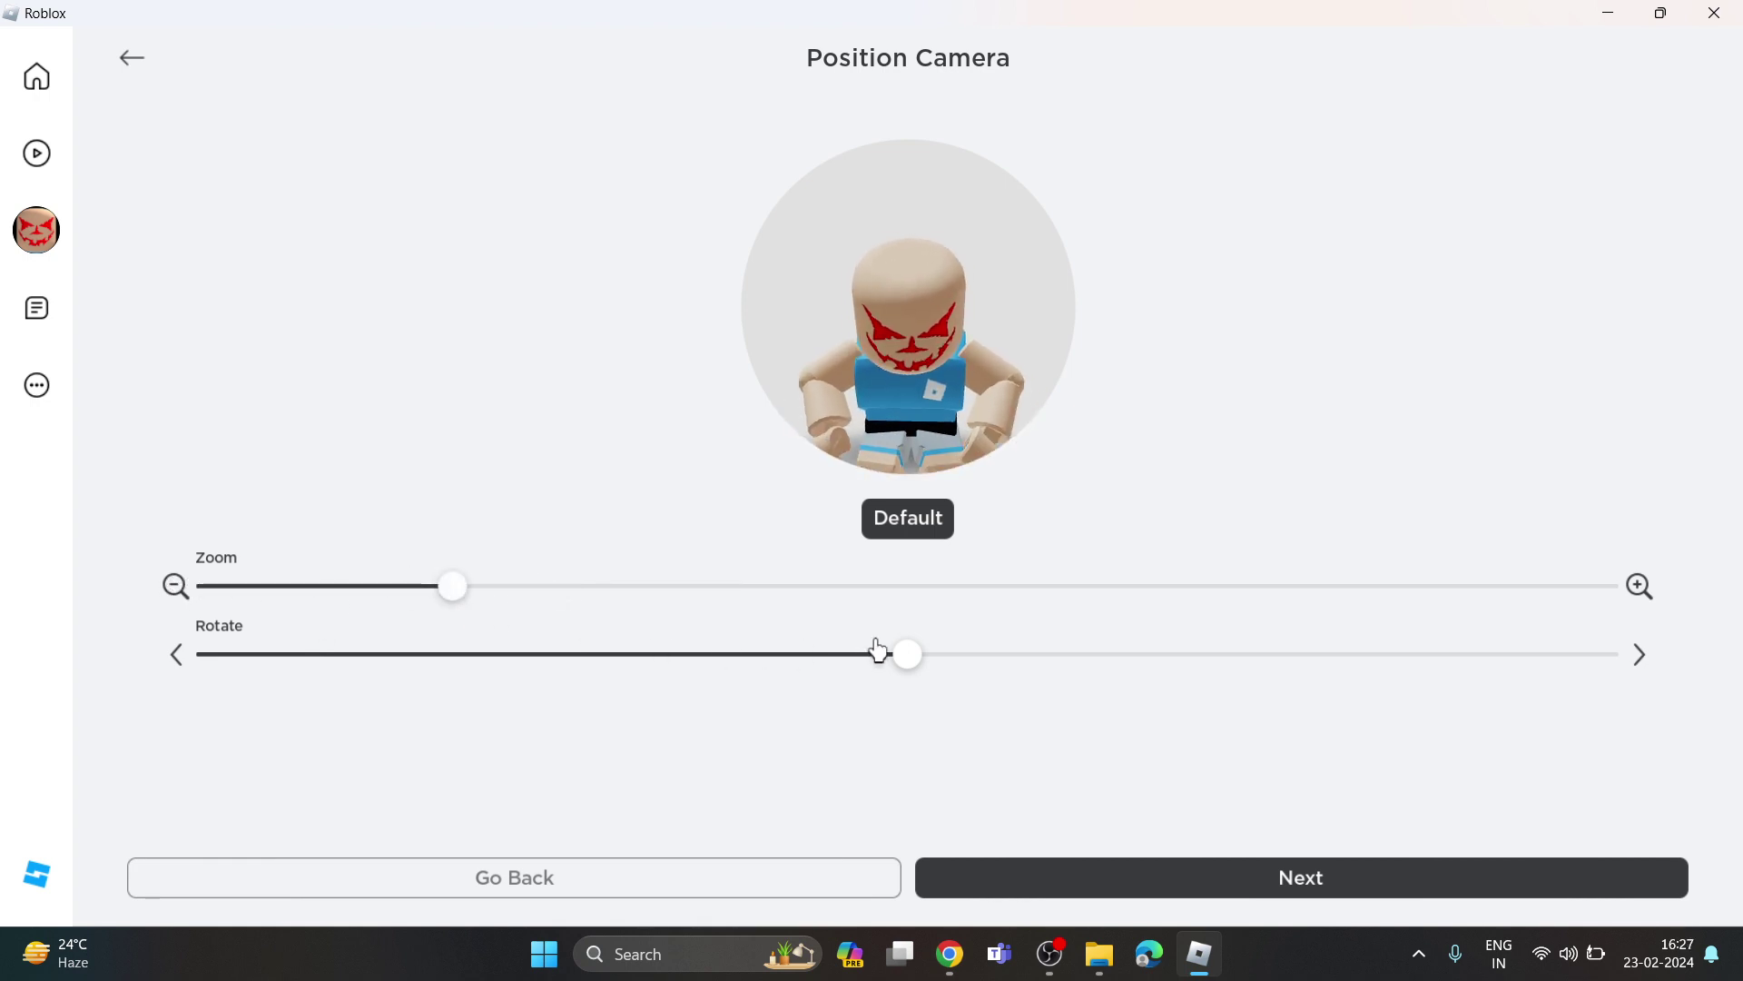
pyautogui.moveTo(905, 657)
pyautogui.mouseDown()
pyautogui.moveTo(771, 666)
pyautogui.moveTo(1292, 667)
pyautogui.moveTo(455, 638)
pyautogui.moveTo(778, 694)
pyautogui.moveTo(990, 668)
pyautogui.moveTo(740, 656)
pyautogui.moveTo(1198, 656)
pyautogui.moveTo(203, 591)
pyautogui.moveTo(939, 637)
pyautogui.moveTo(871, 646)
pyautogui.moveTo(901, 649)
pyautogui.mouseUp()
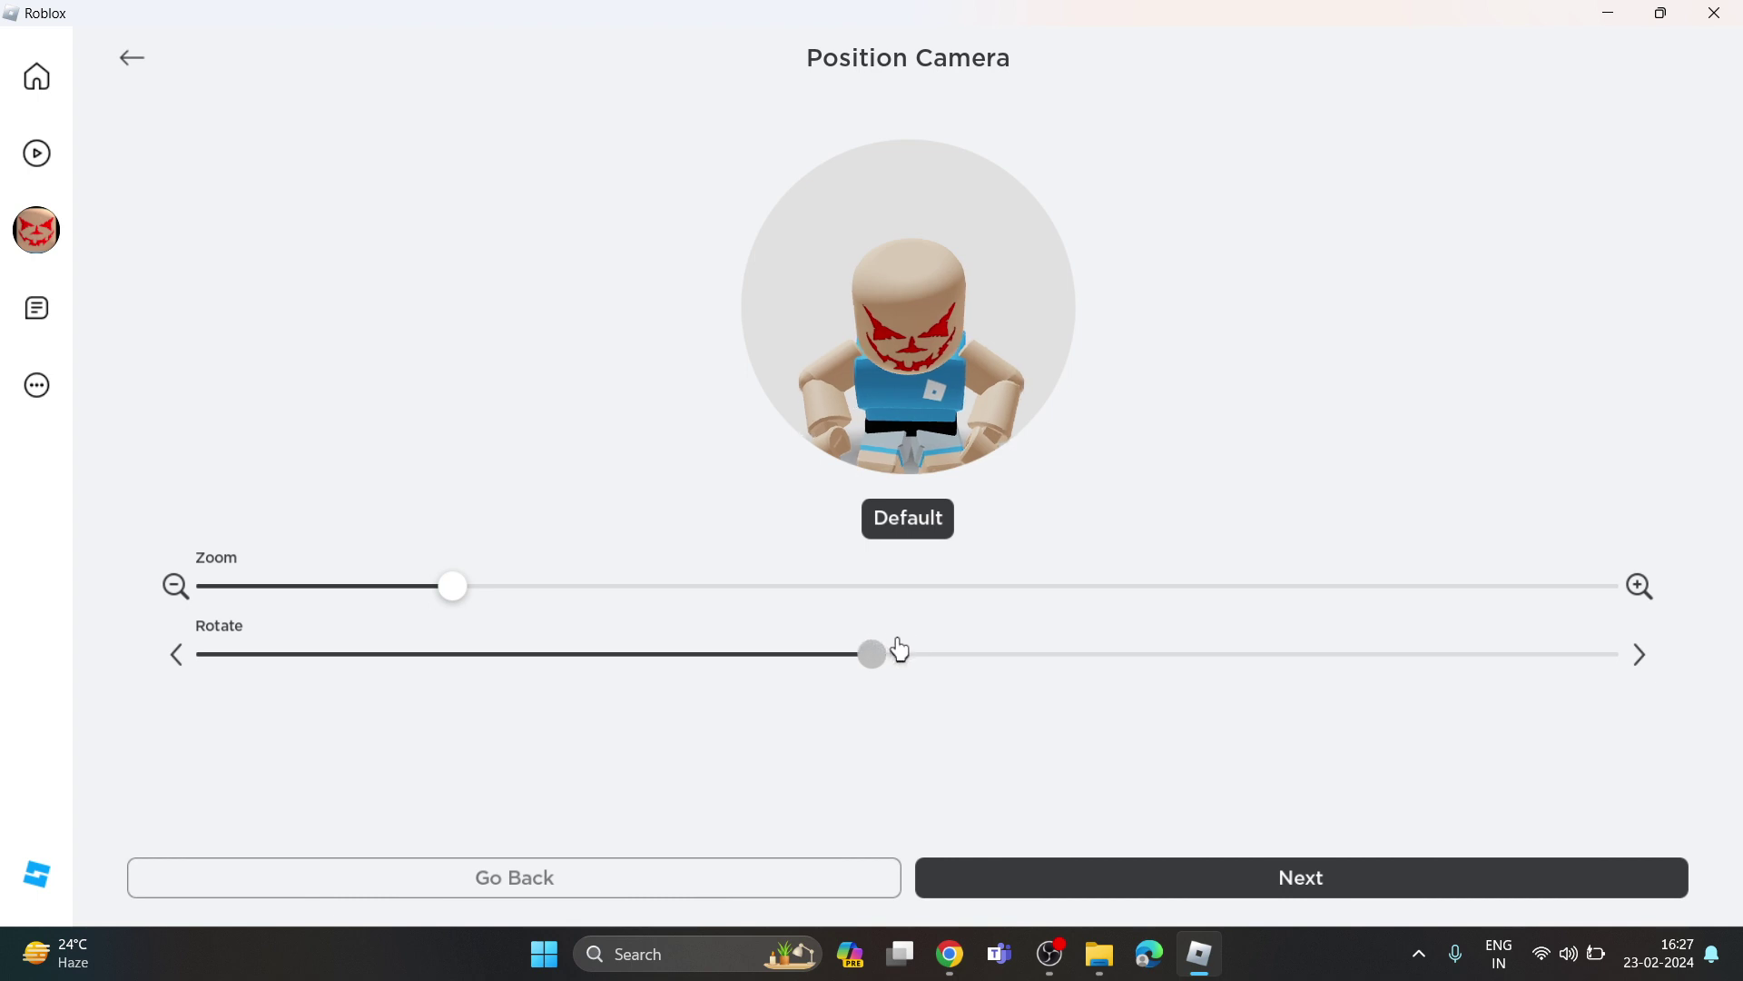
pyautogui.click(1259, 896)
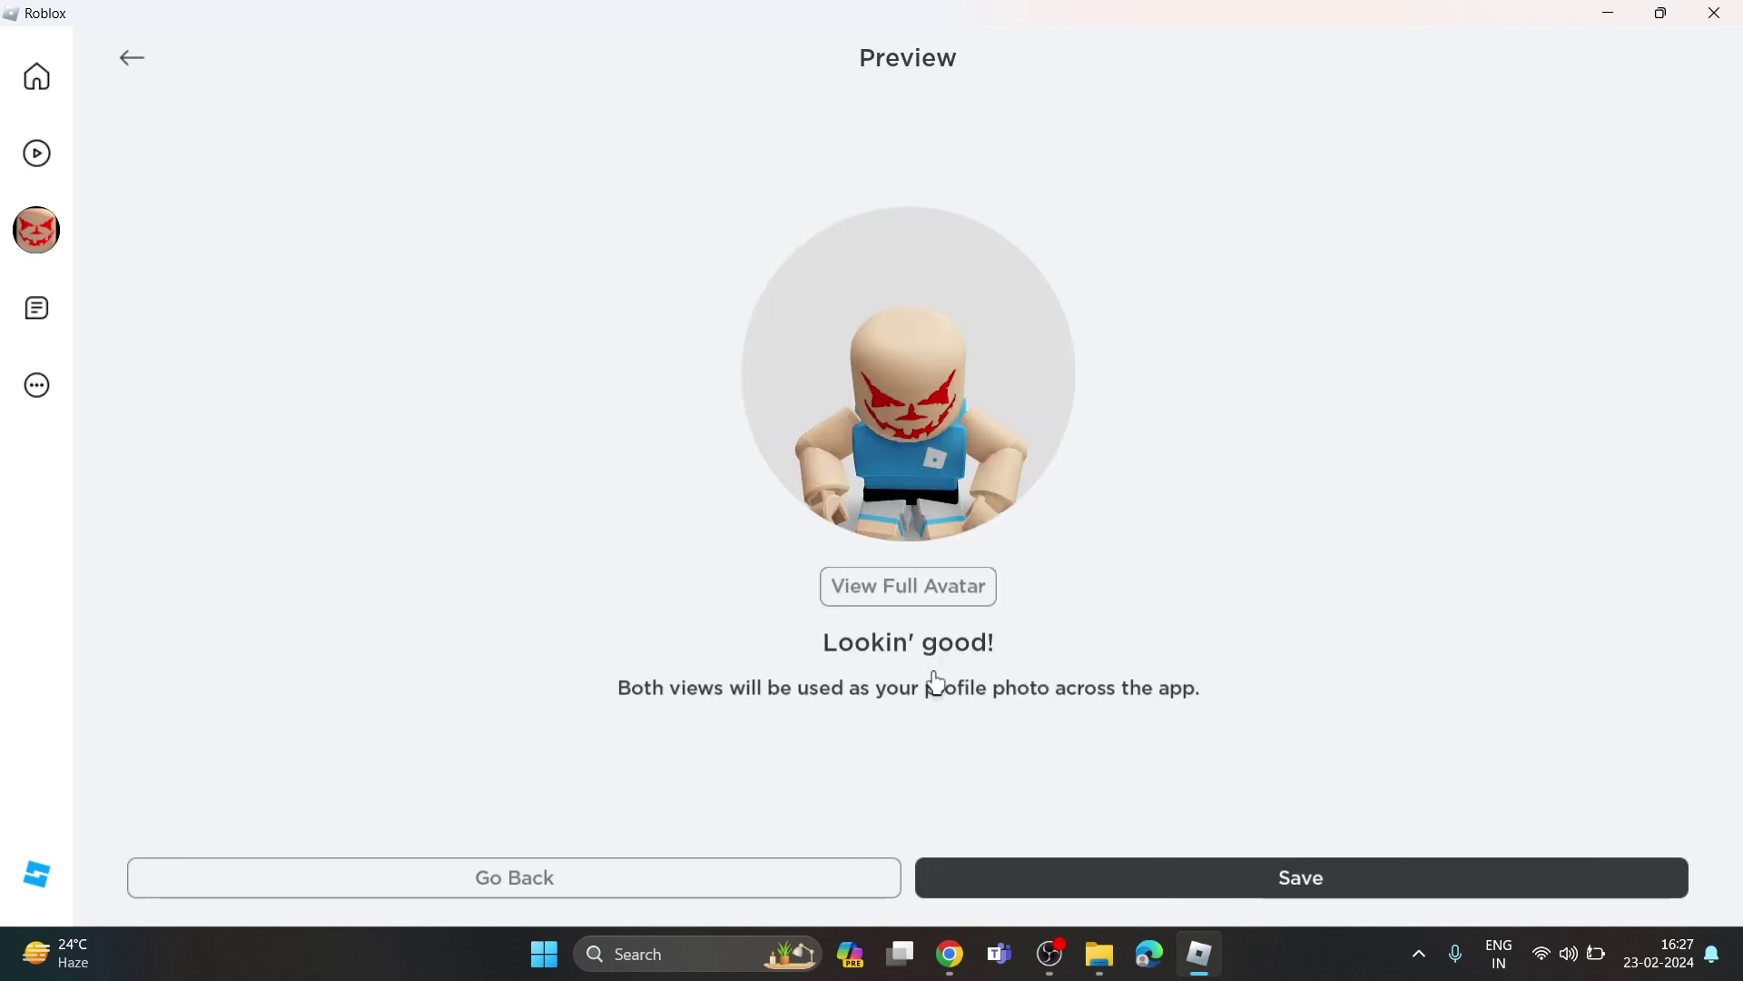
# - Check full-avatar and close-up previews, save the close-up picture, and return Home
pyautogui.click(907, 589)
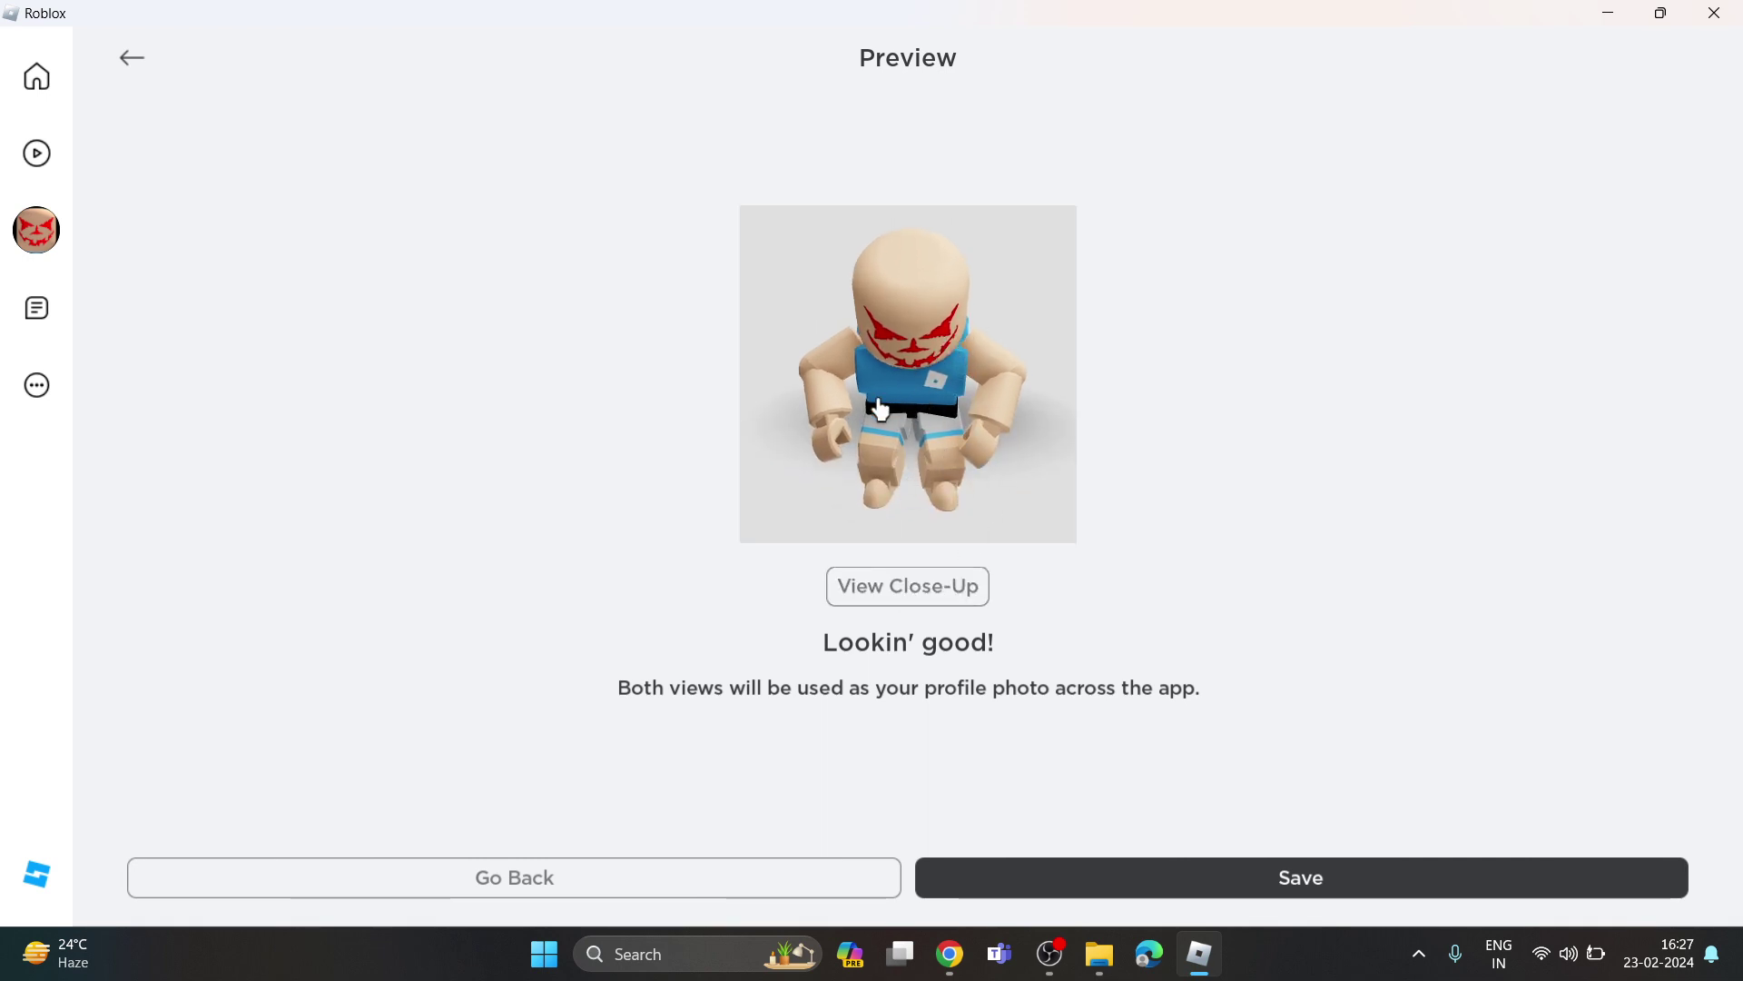
pyautogui.click(902, 588)
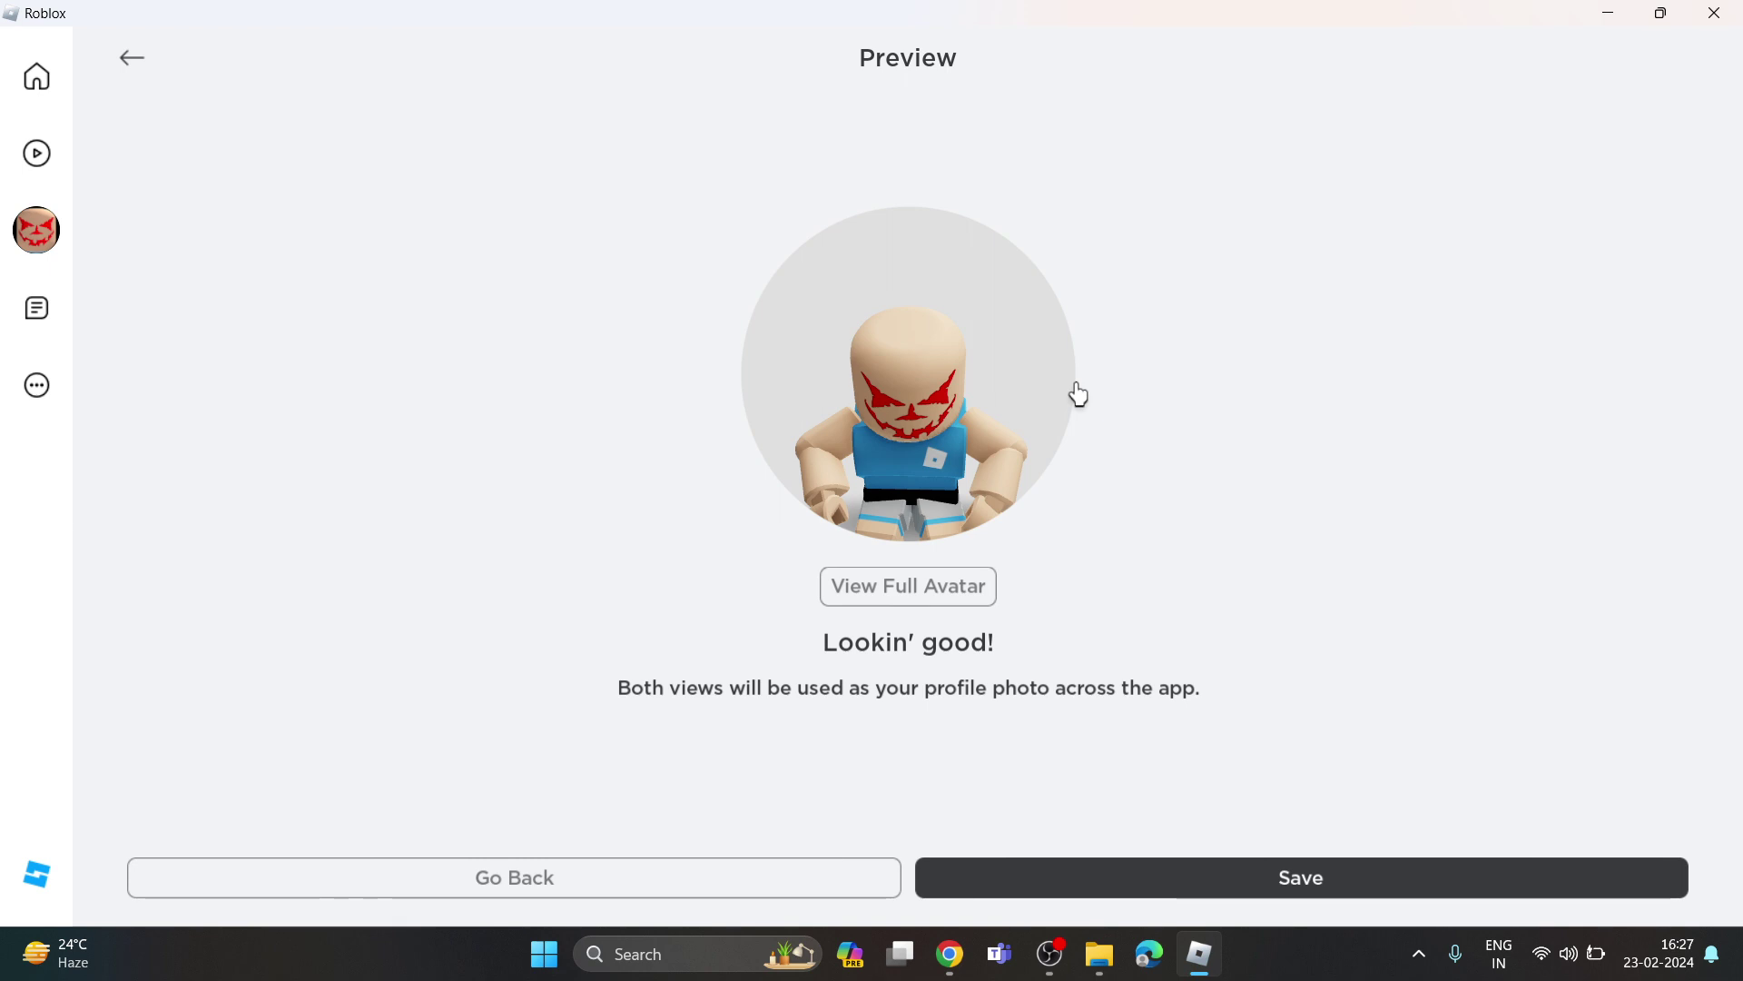
pyautogui.click(1291, 879)
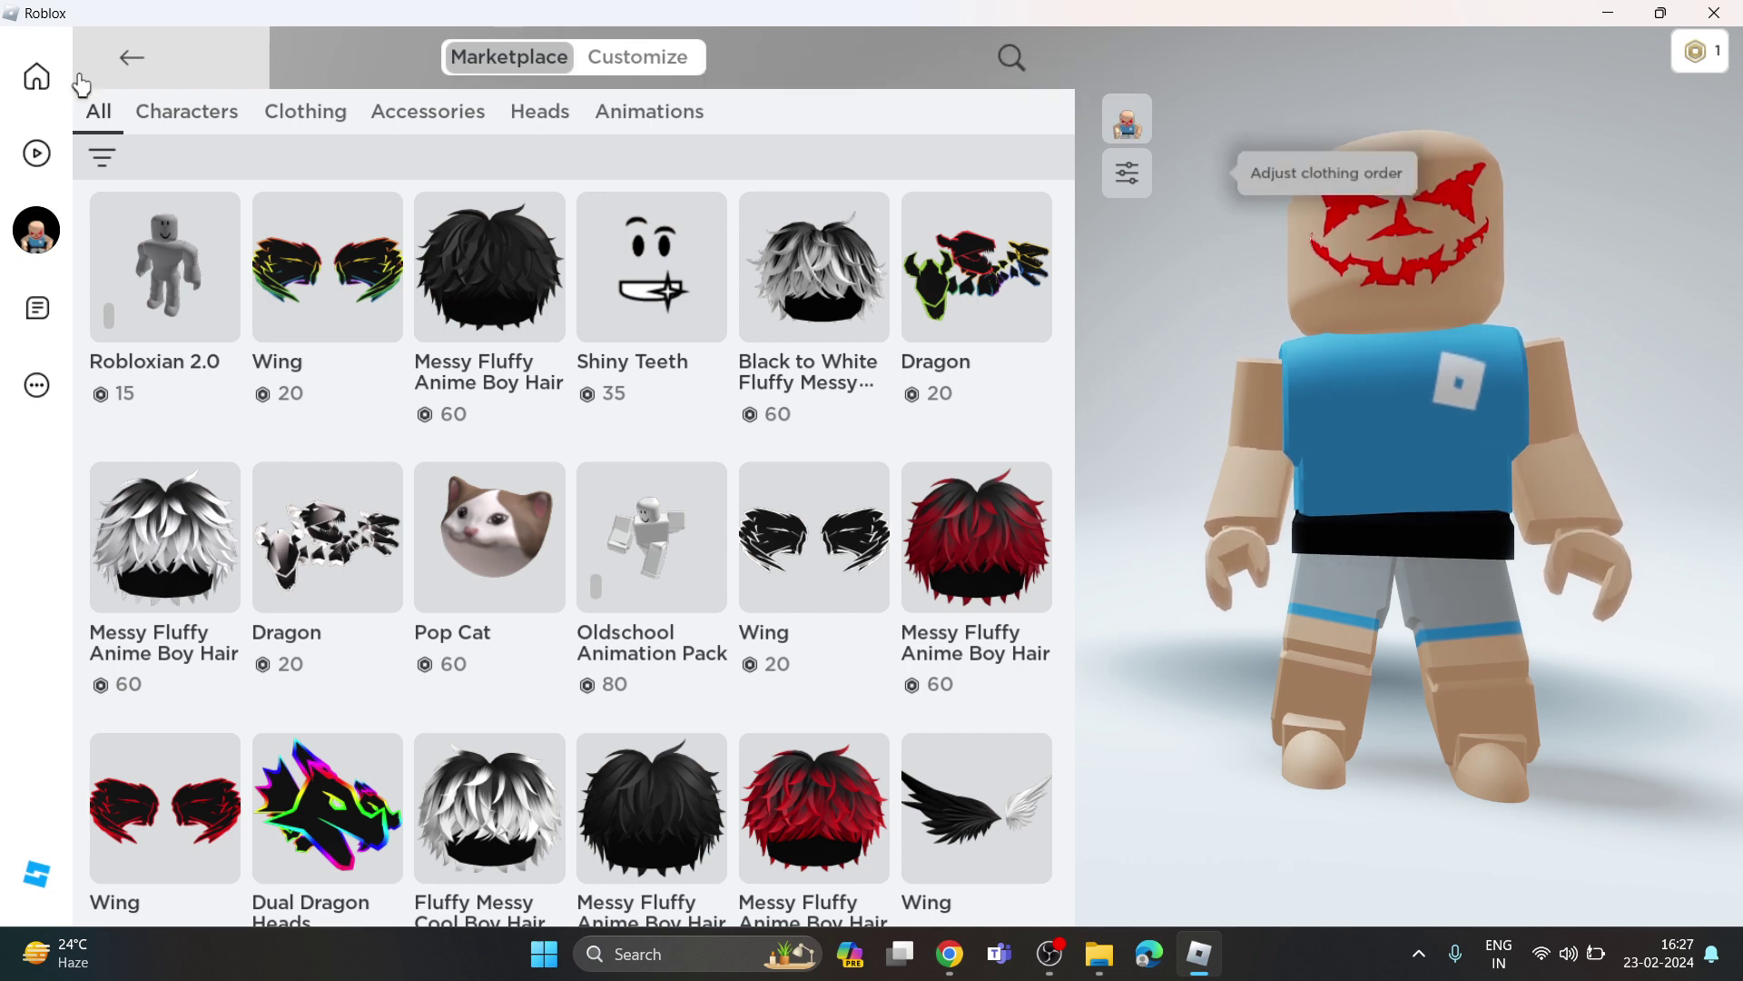
pyautogui.click(42, 79)
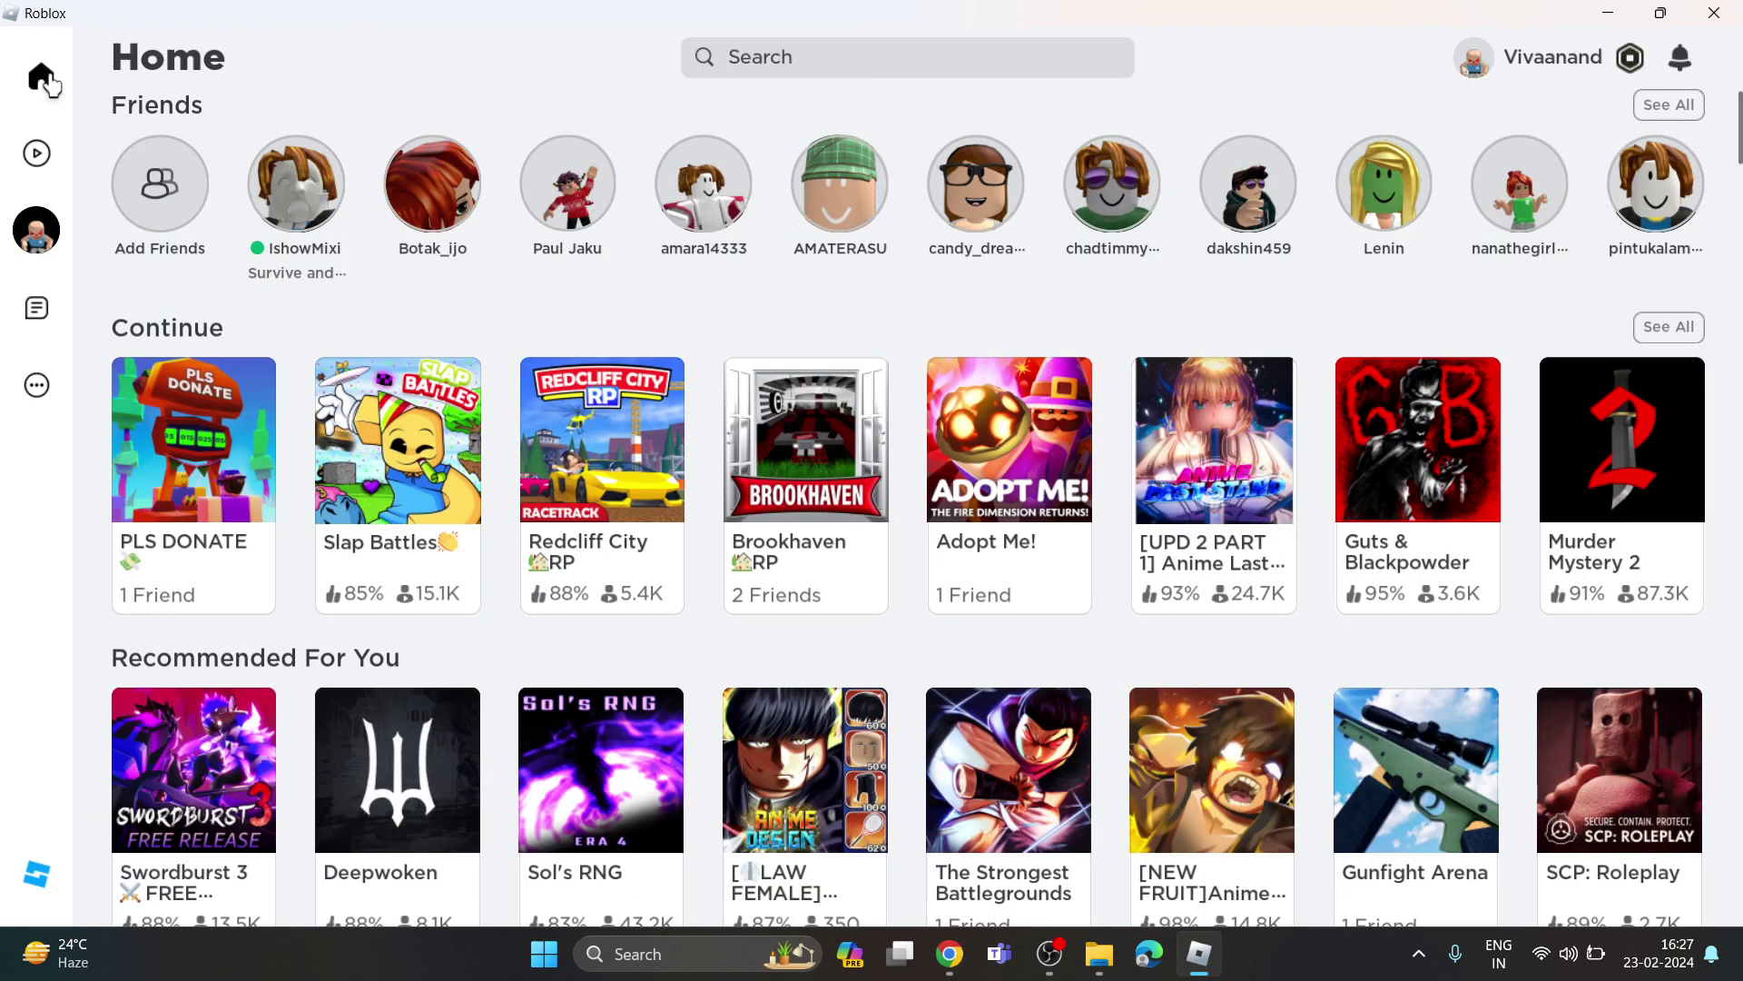